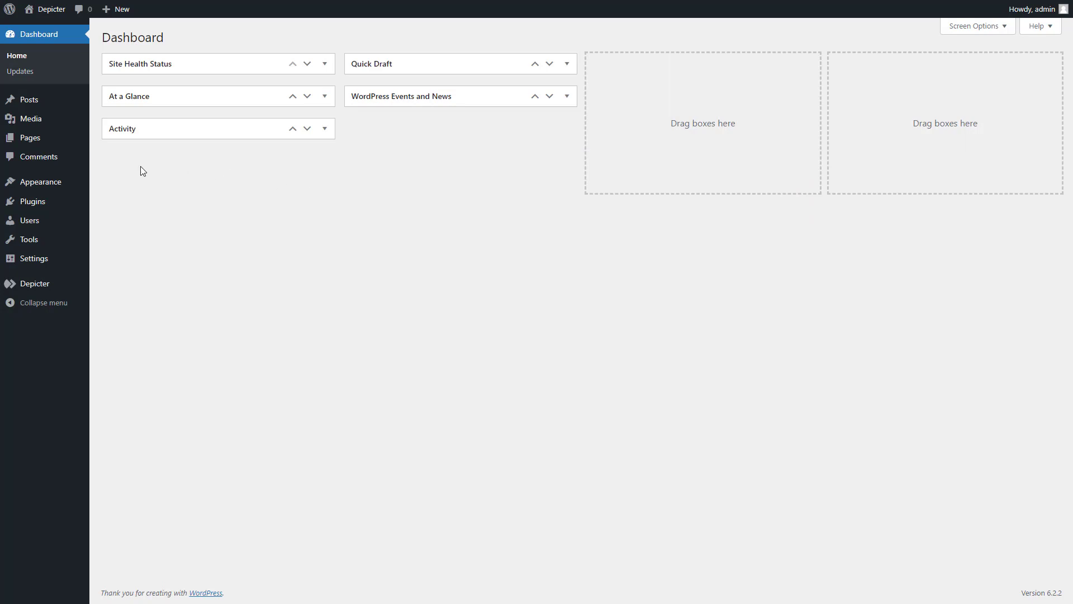
Step: Search the WordPress theme directory for the Phlox theme
mouse_move(84, 187)
click(132, 188)
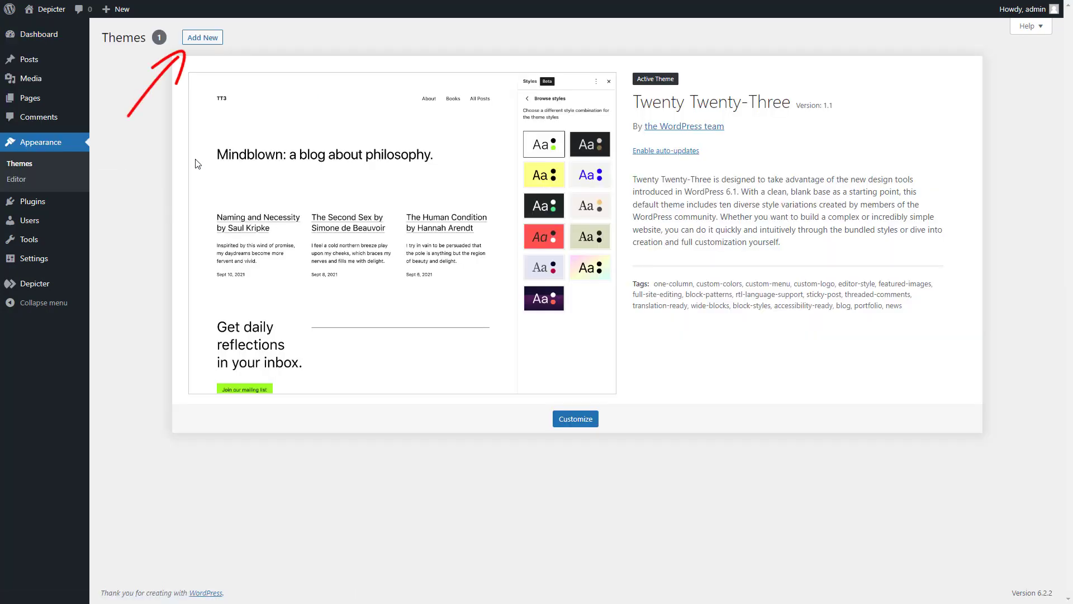
click(202, 39)
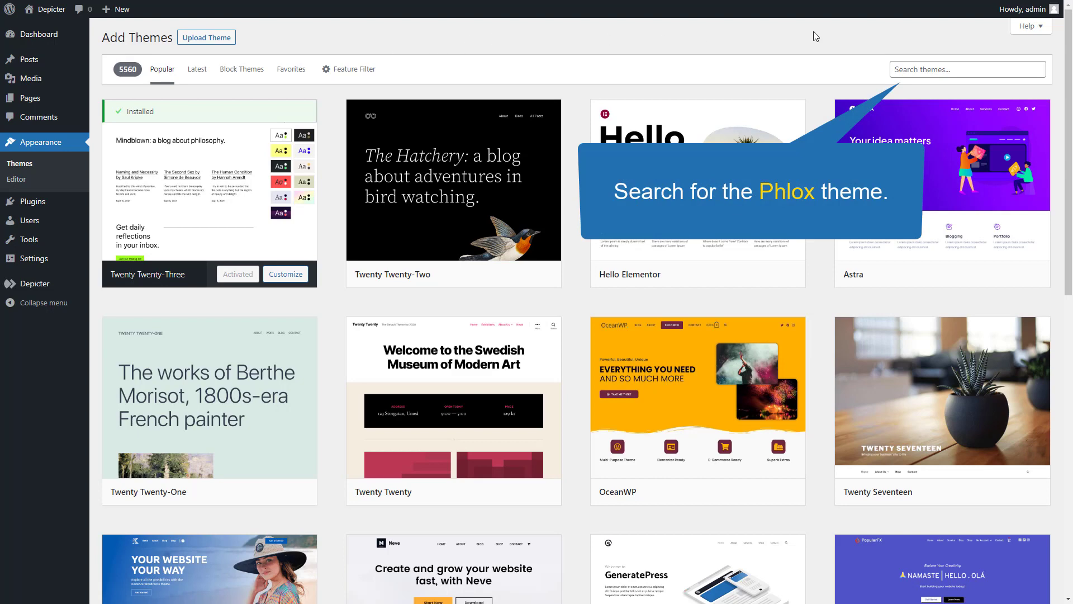
click(977, 66)
text(Phlox)
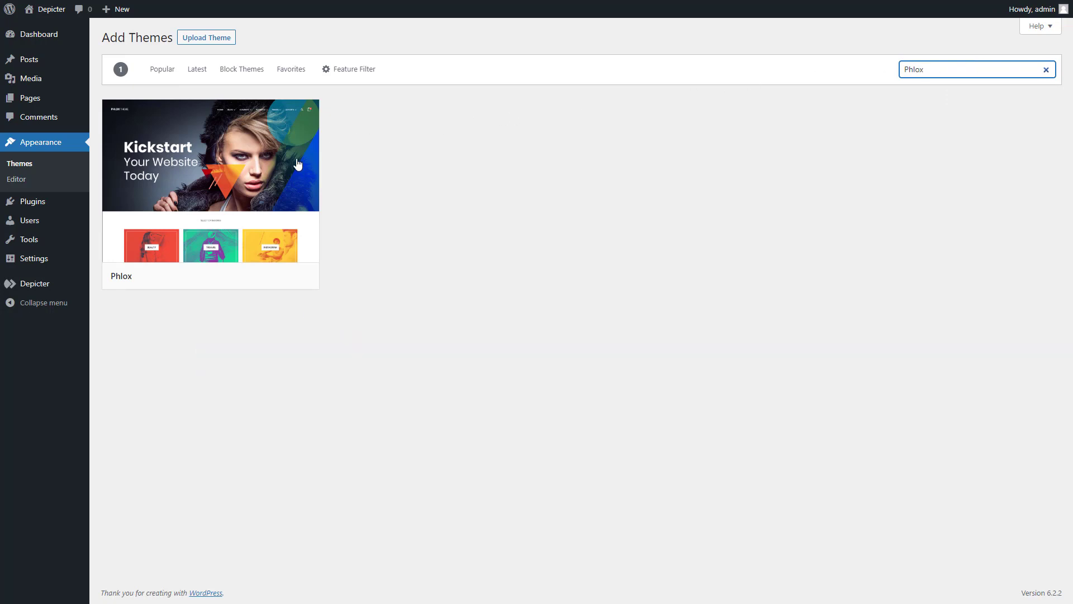
Step: Install and activate the Phlox theme, and start installing its Phlox Core plugin
mouse_move(258, 228)
click(249, 272)
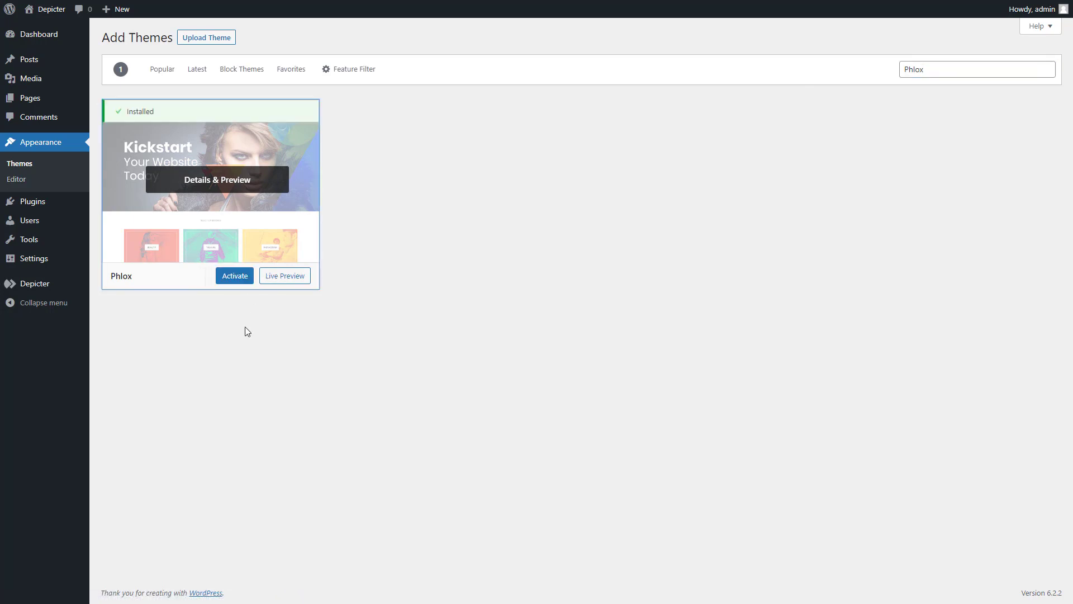
click(239, 279)
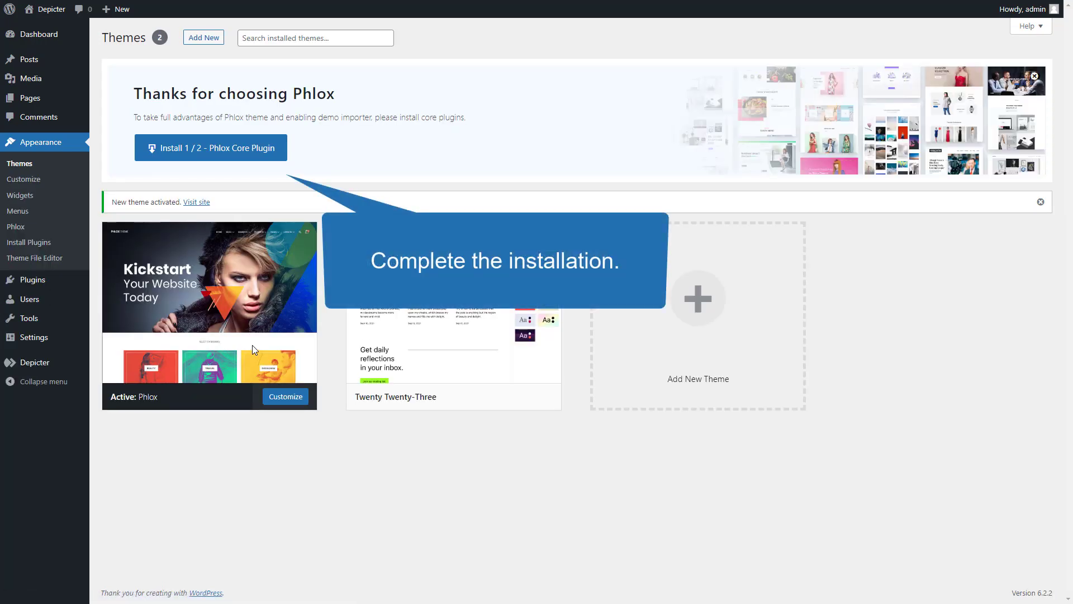
click(279, 150)
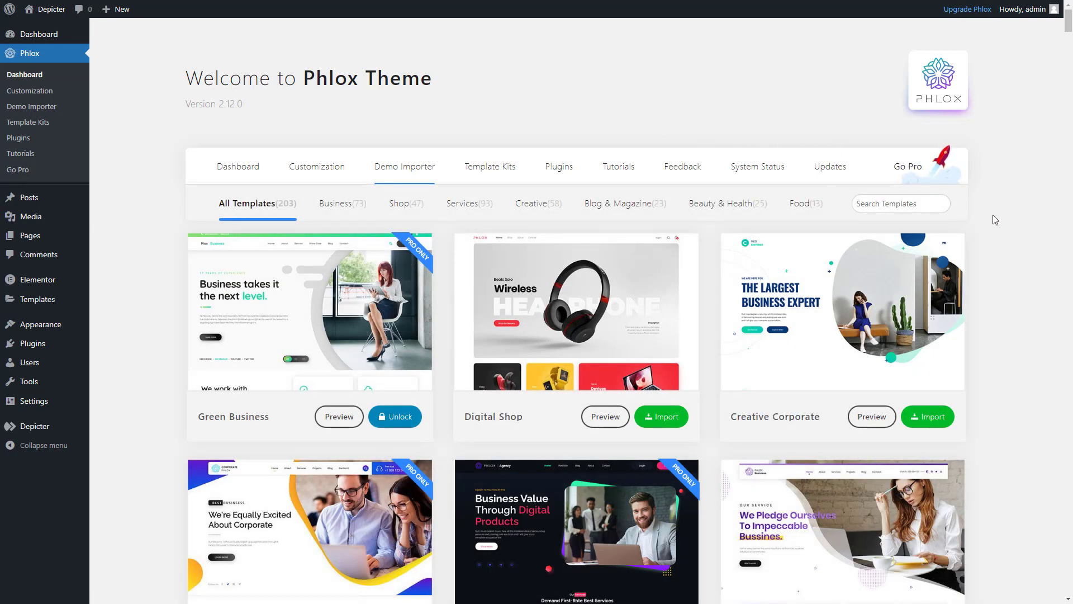
Step: Import the Architect demo as a complete pre-built website including media, skipping the watermark removal
scroll(992, 215, down, 4)
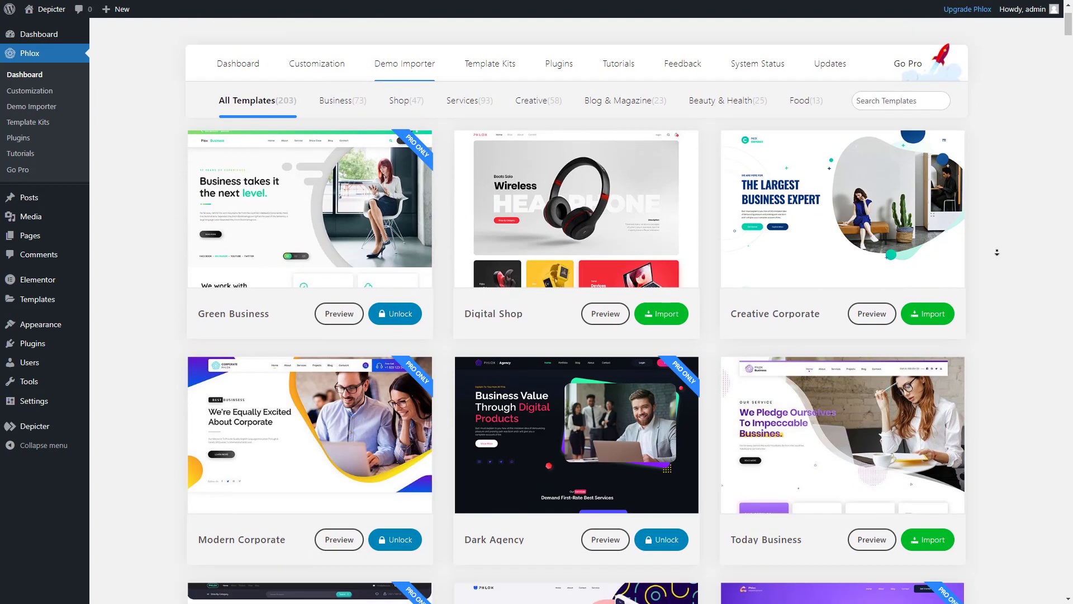
scroll(996, 251, down, 7)
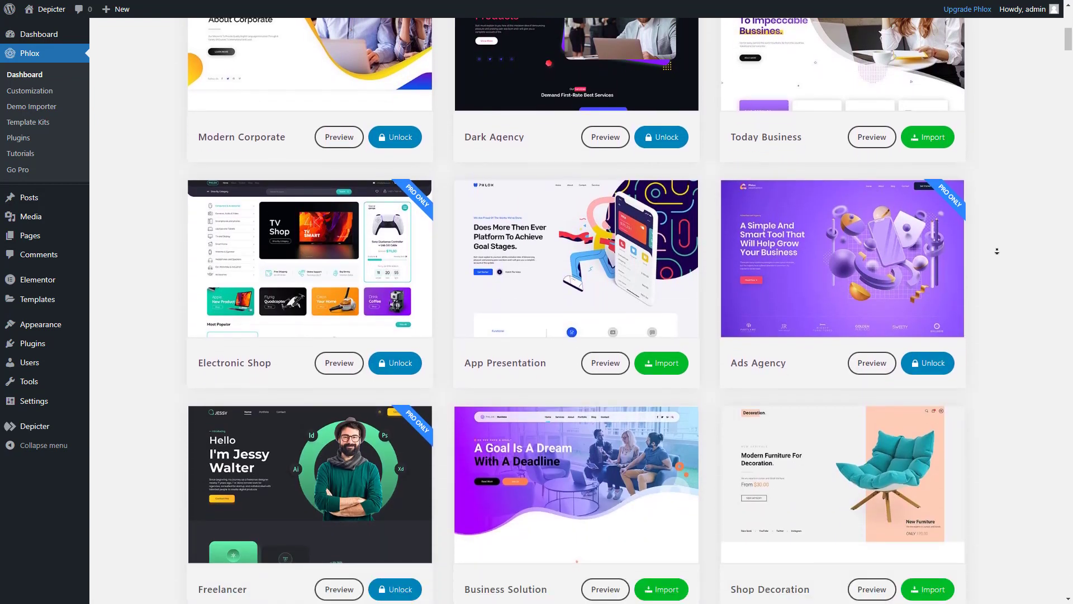
scroll(996, 252, down, 7)
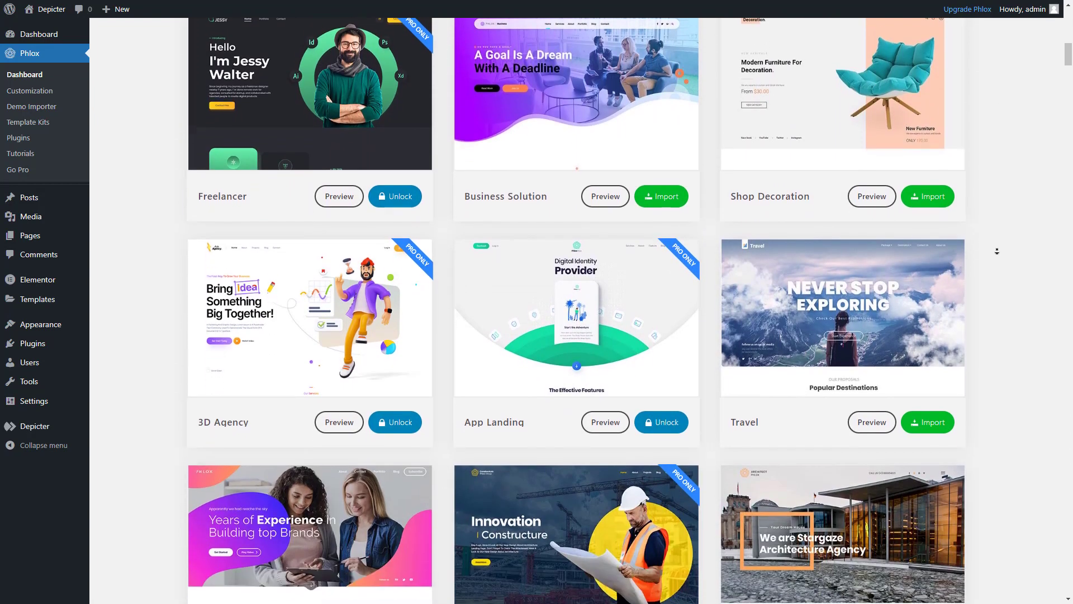
scroll(996, 251, down, 4)
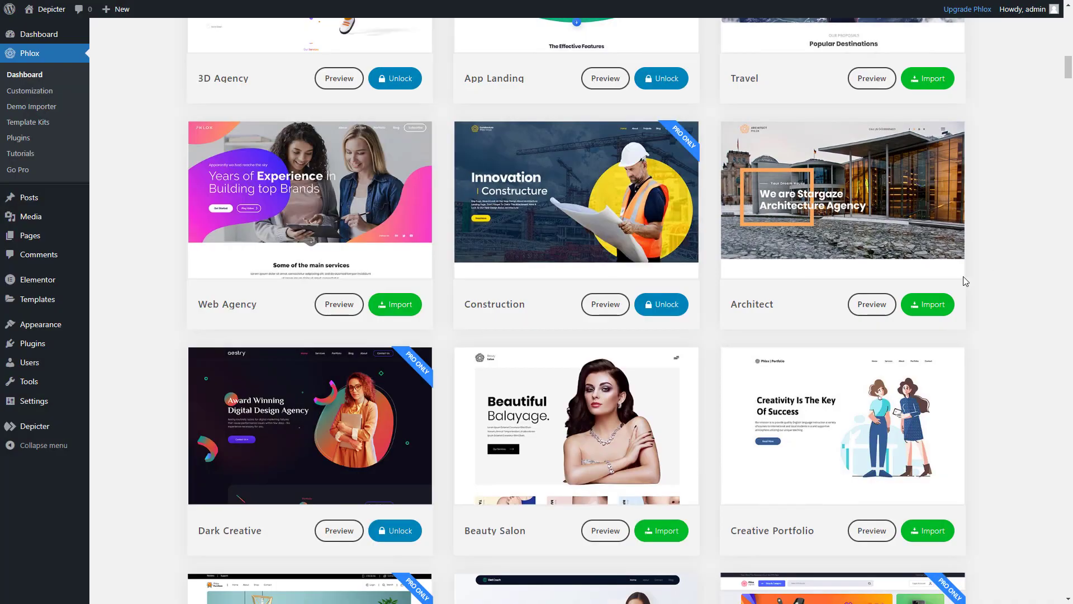
click(933, 307)
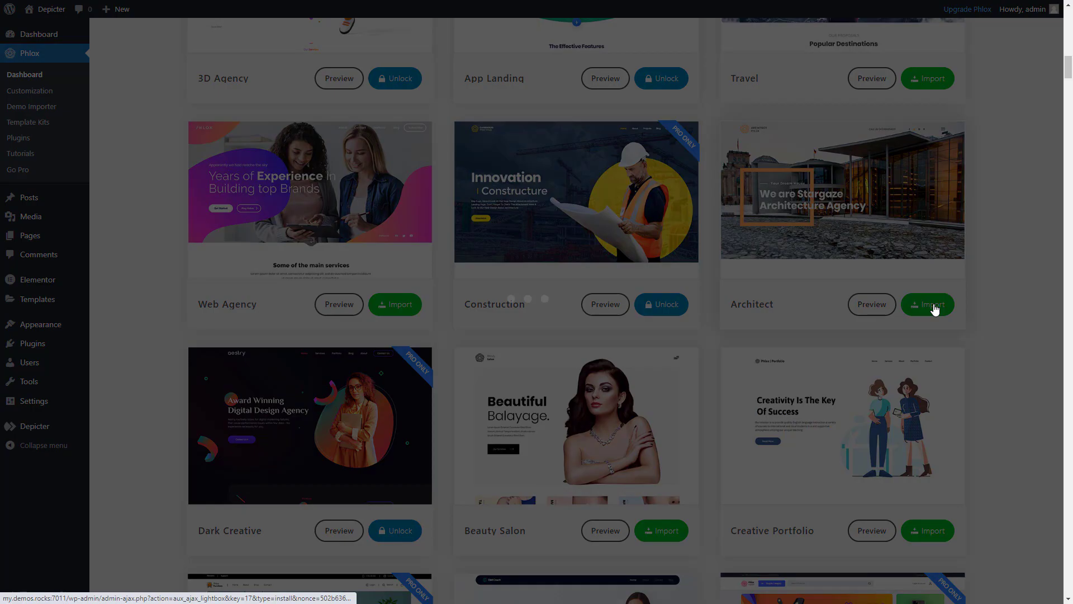
click(786, 423)
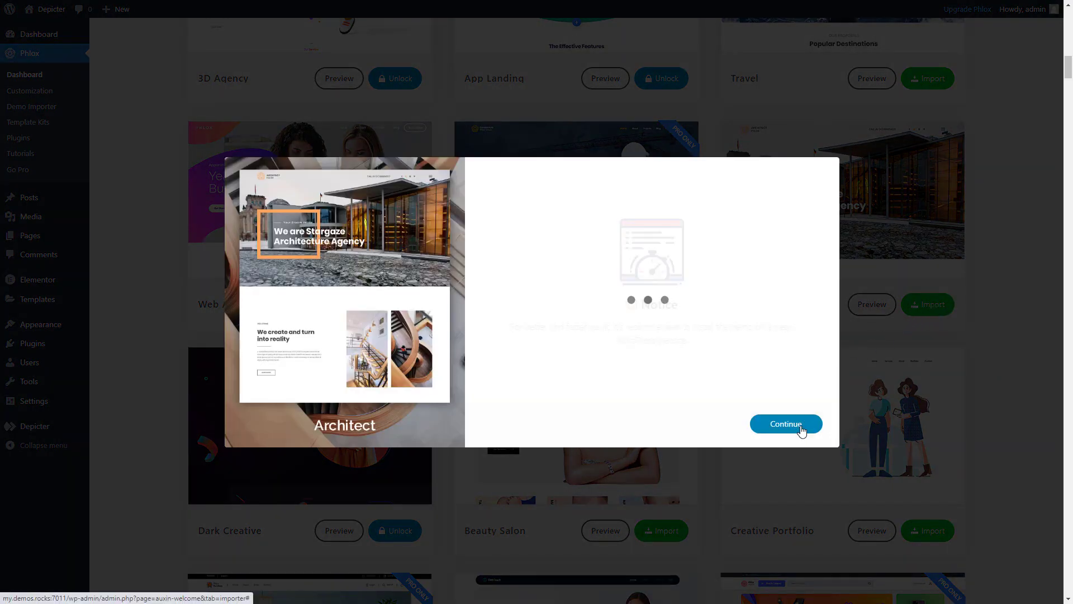
click(761, 428)
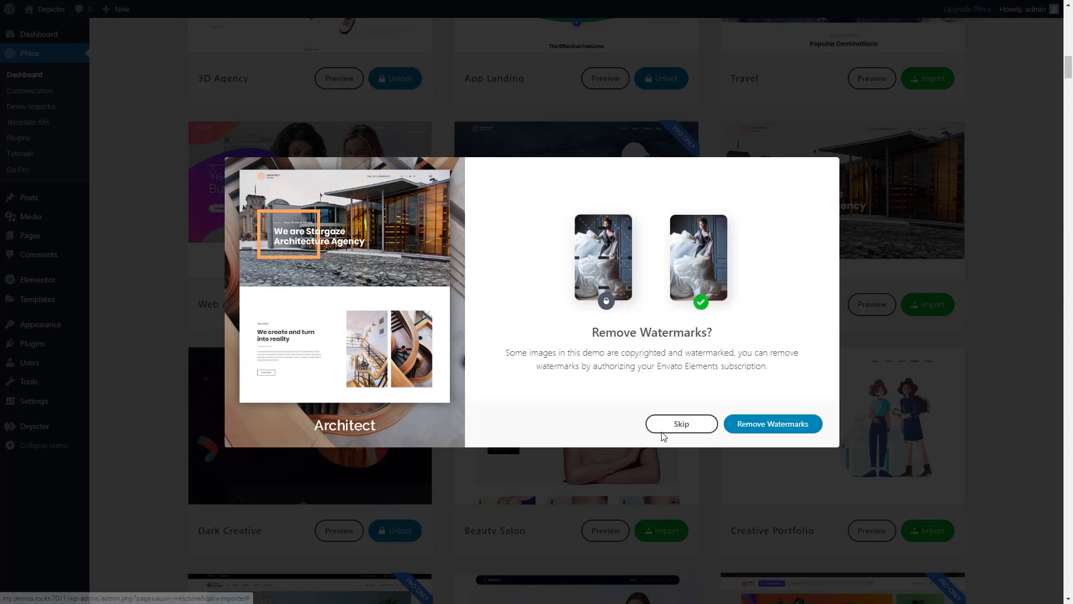
click(677, 427)
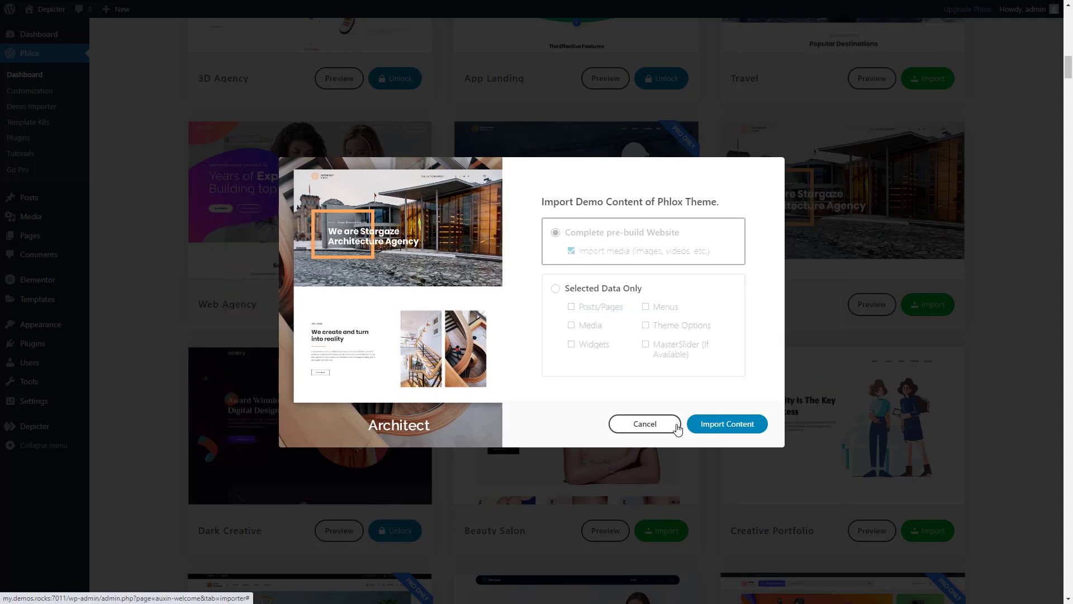
click(723, 425)
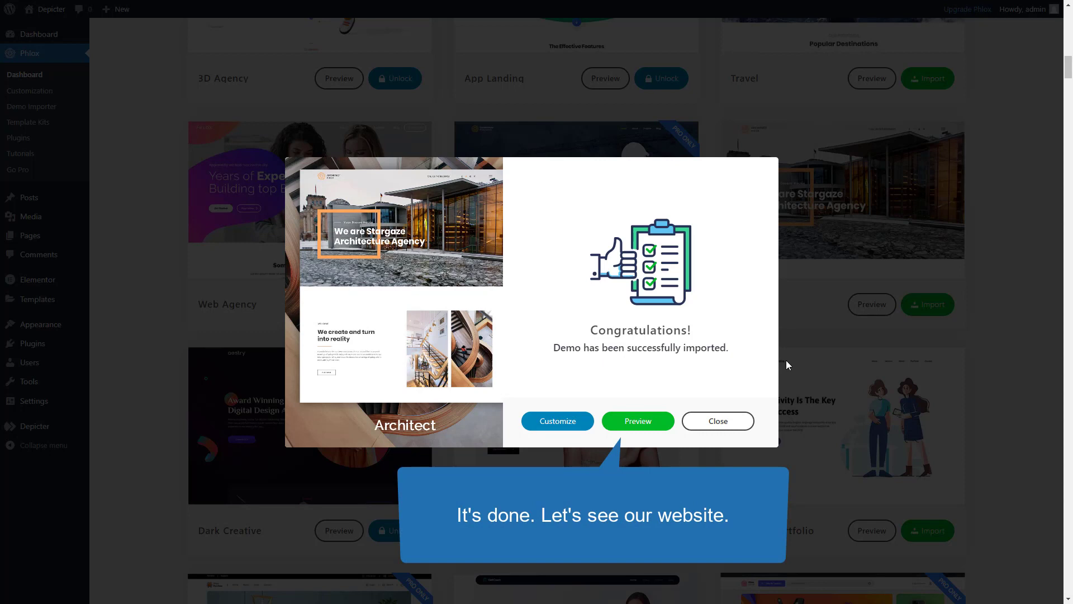
Step: Preview the imported Architect website and look through the homepage sections from the header to the footer
click(651, 422)
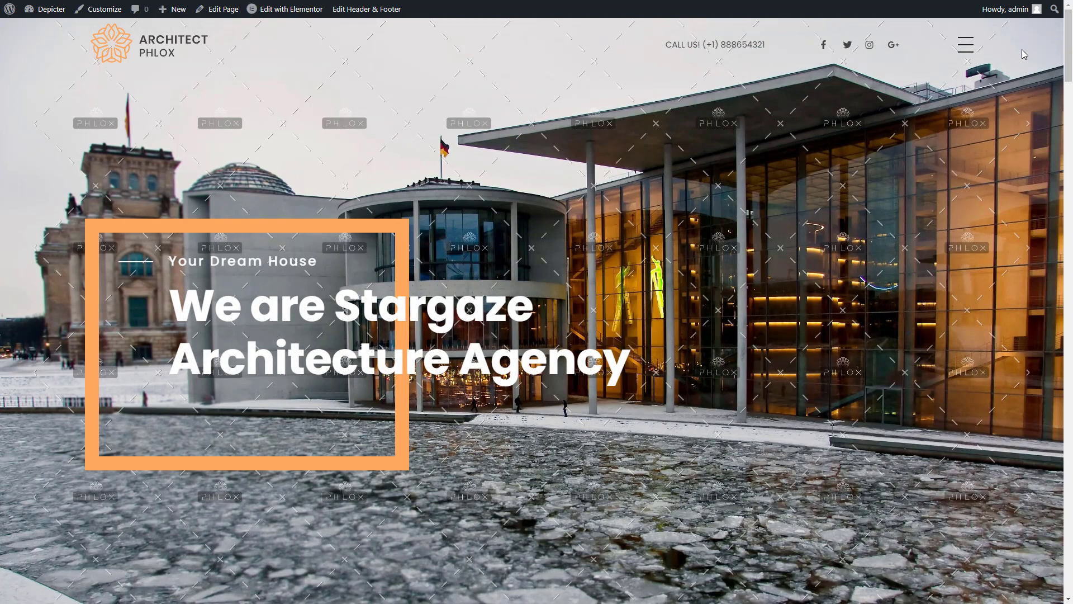
scroll(1025, 62, down, 6)
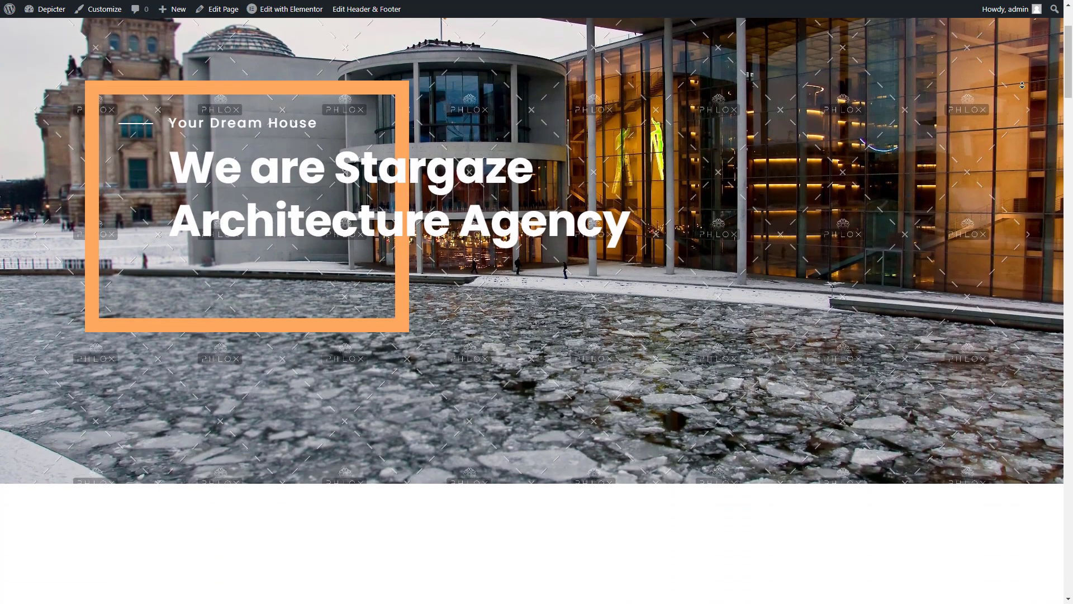
scroll(1022, 78, down, 5)
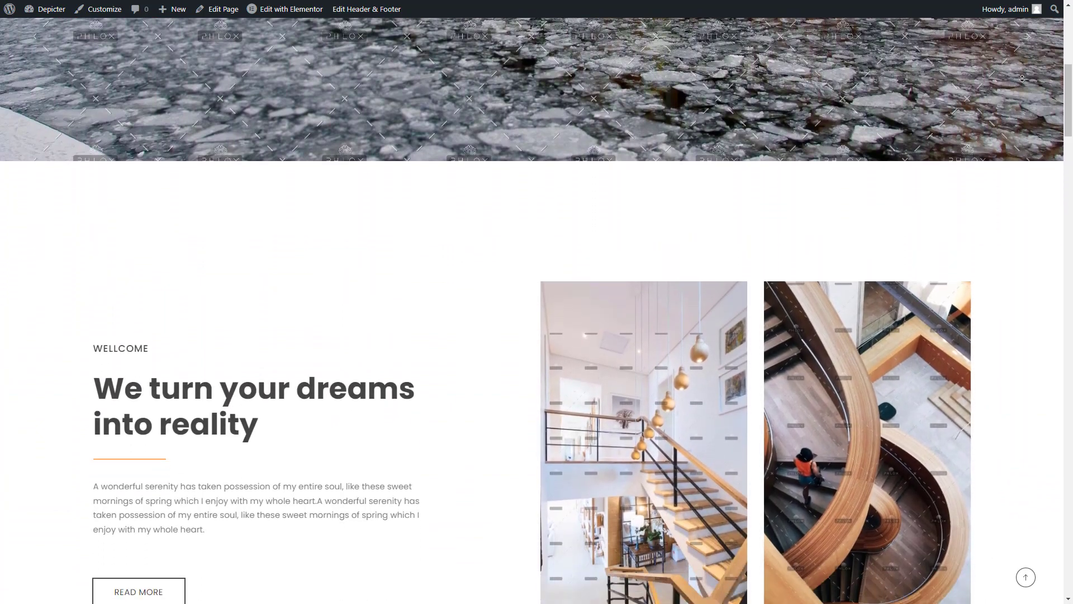
scroll(1021, 76, down, 7)
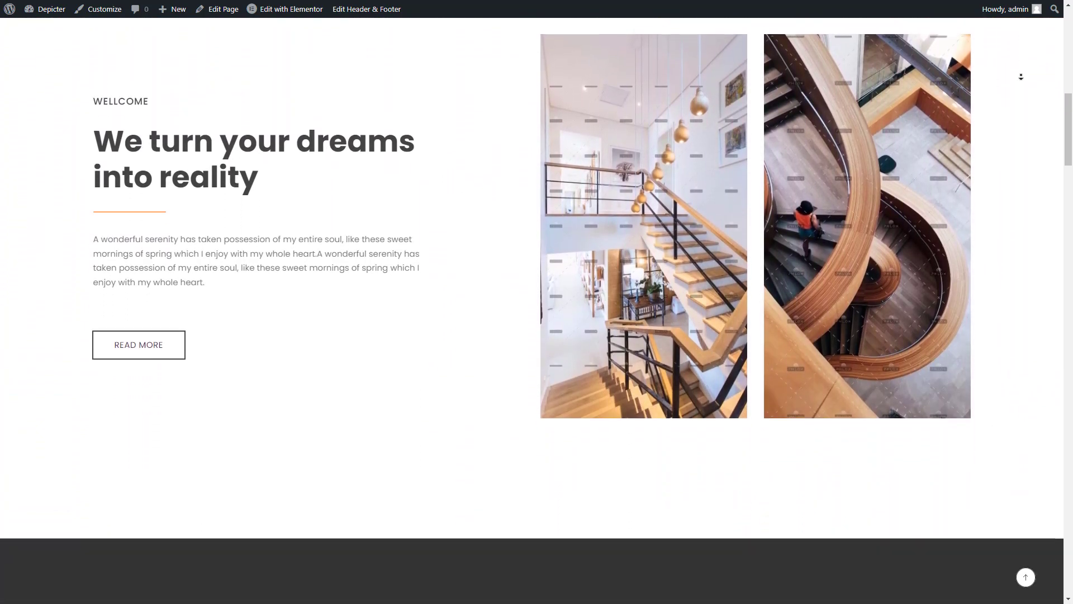
scroll(1023, 81, down, 8)
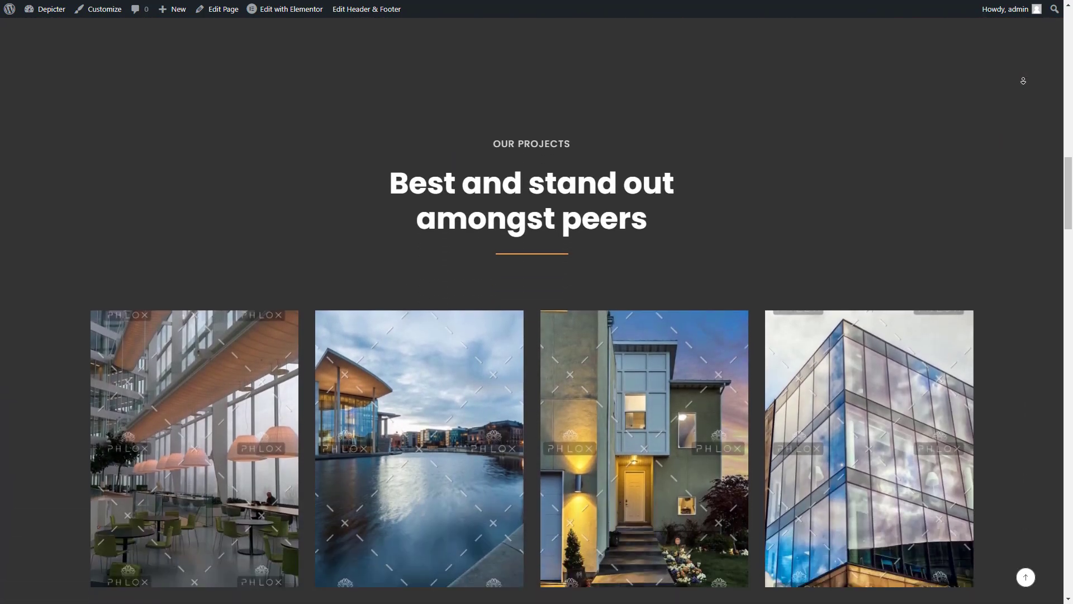
scroll(1023, 88, down, 8)
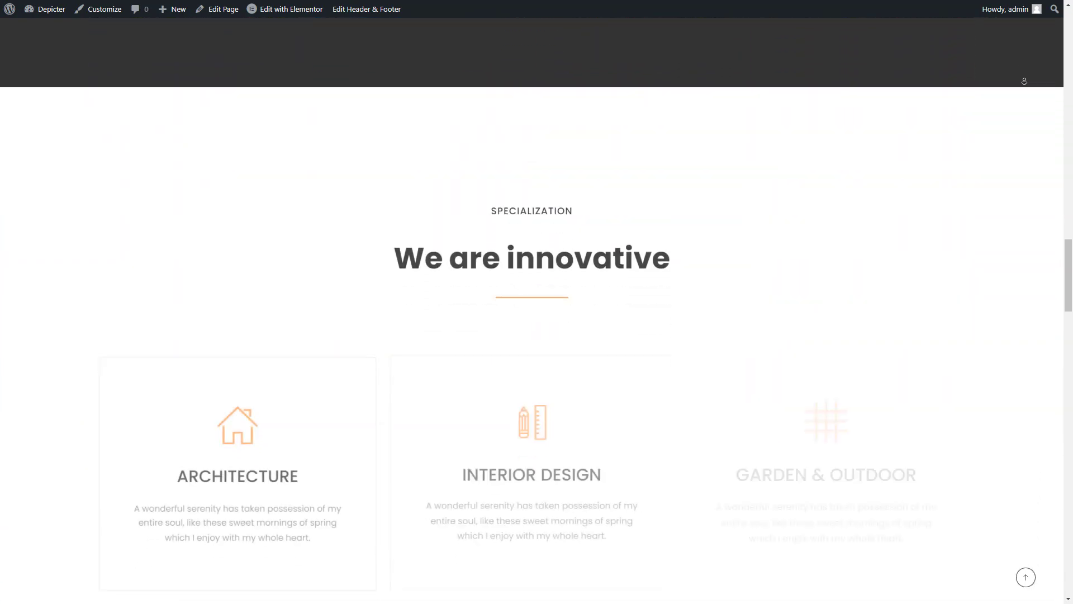
scroll(1024, 86, down, 8)
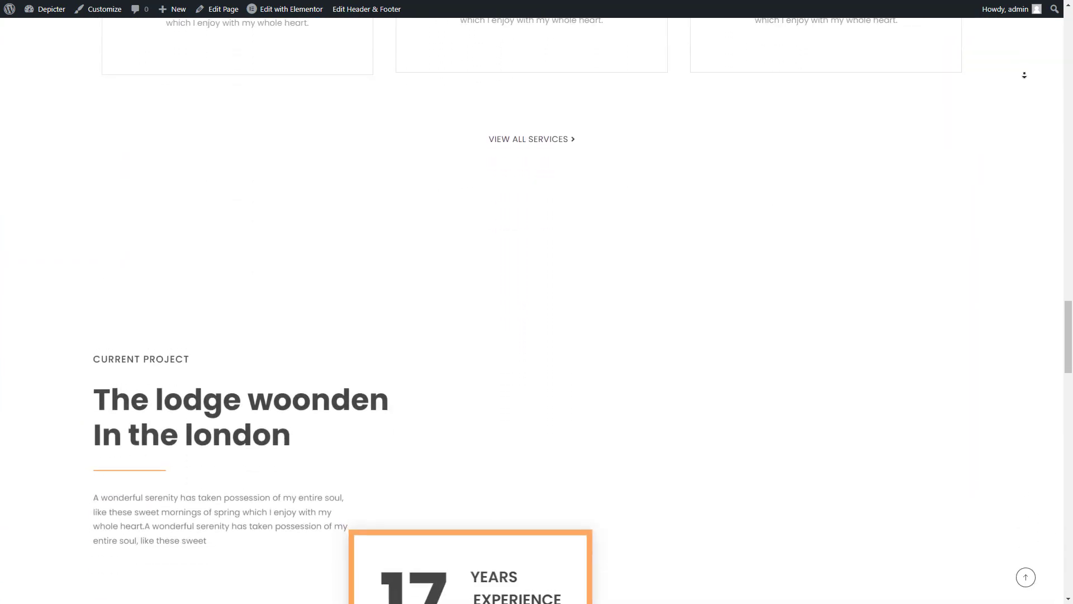
scroll(1027, 78, down, 8)
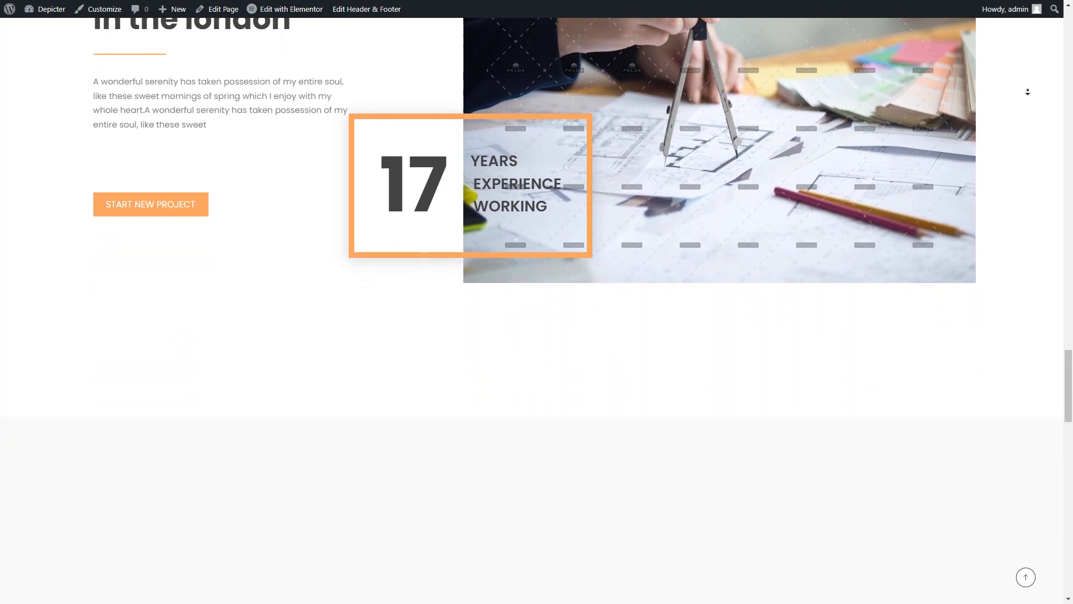
scroll(1024, 73, down, 8)
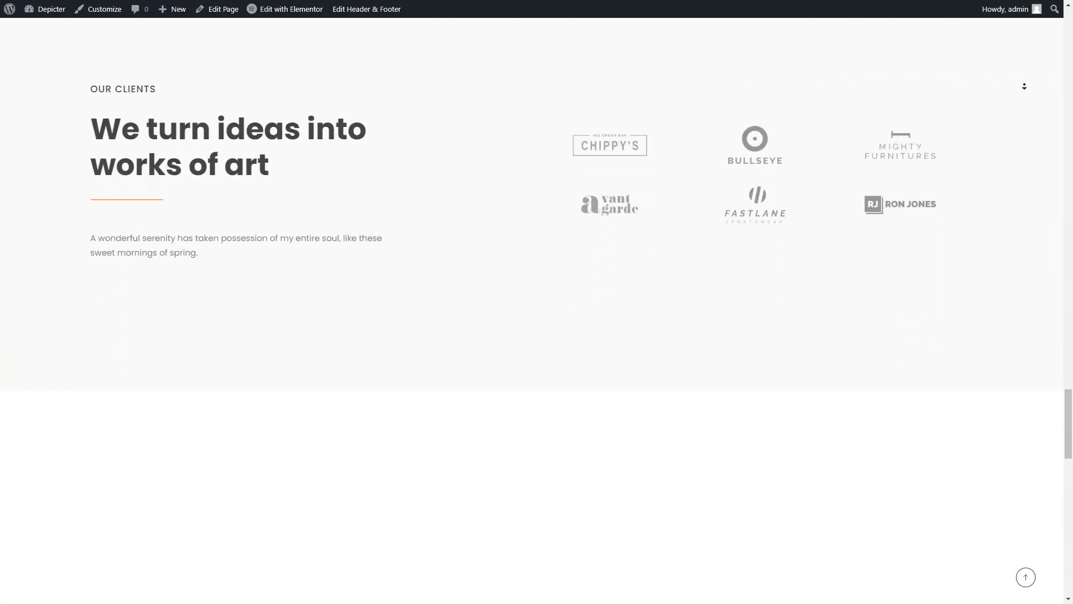
scroll(1024, 83, down, 5)
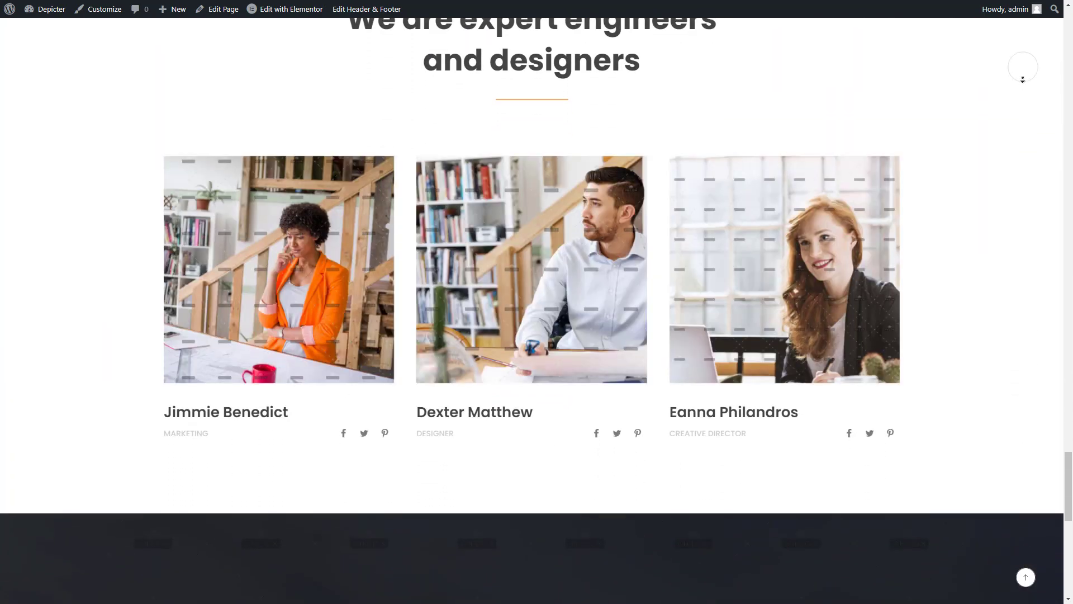
scroll(1022, 101, down, 8)
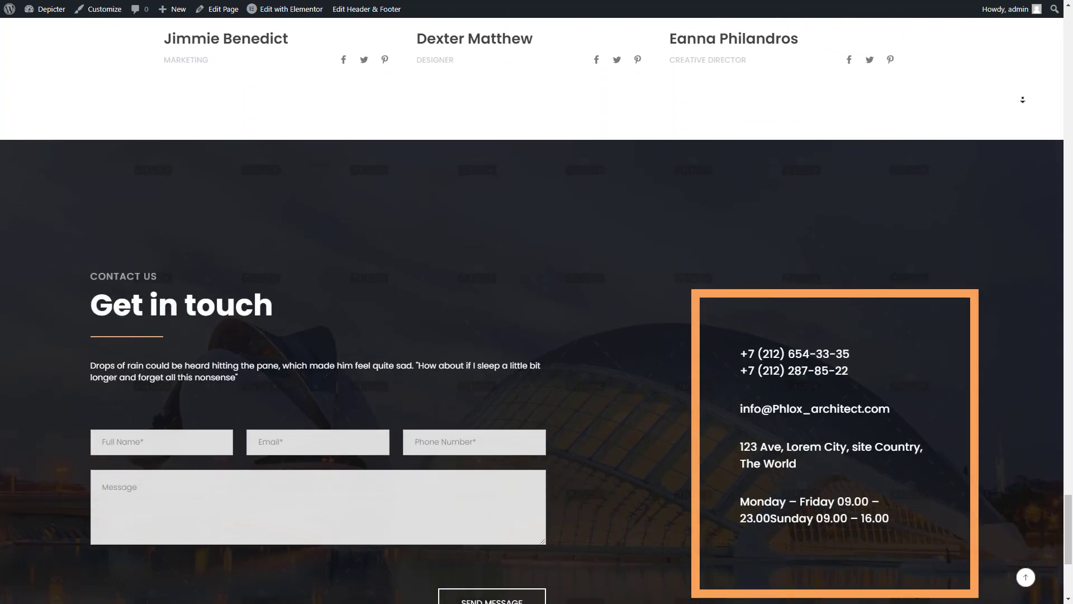
scroll(1022, 97, down, 2)
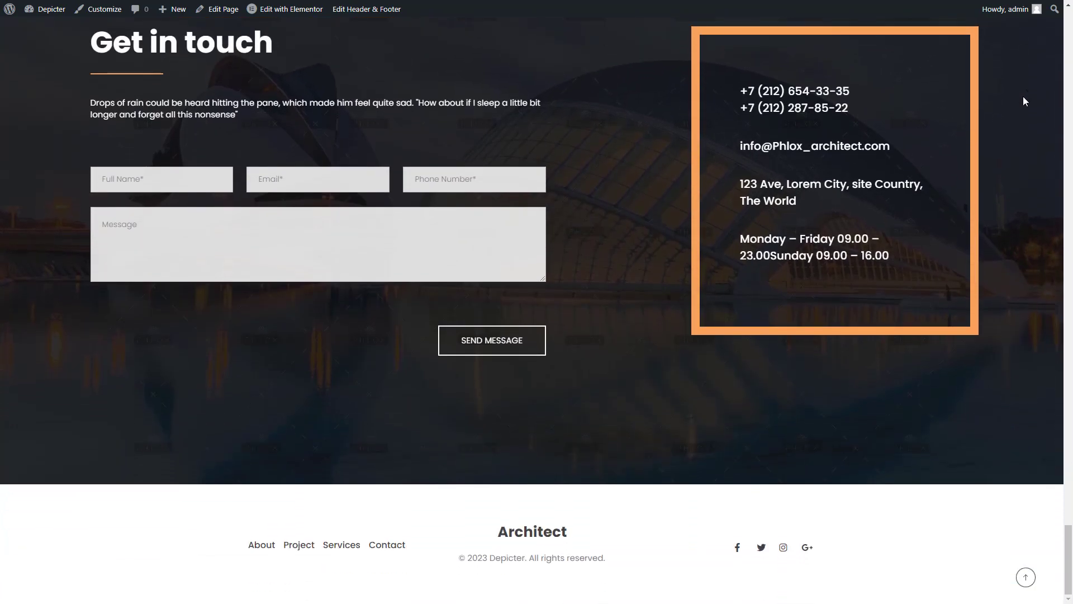
click(1025, 577)
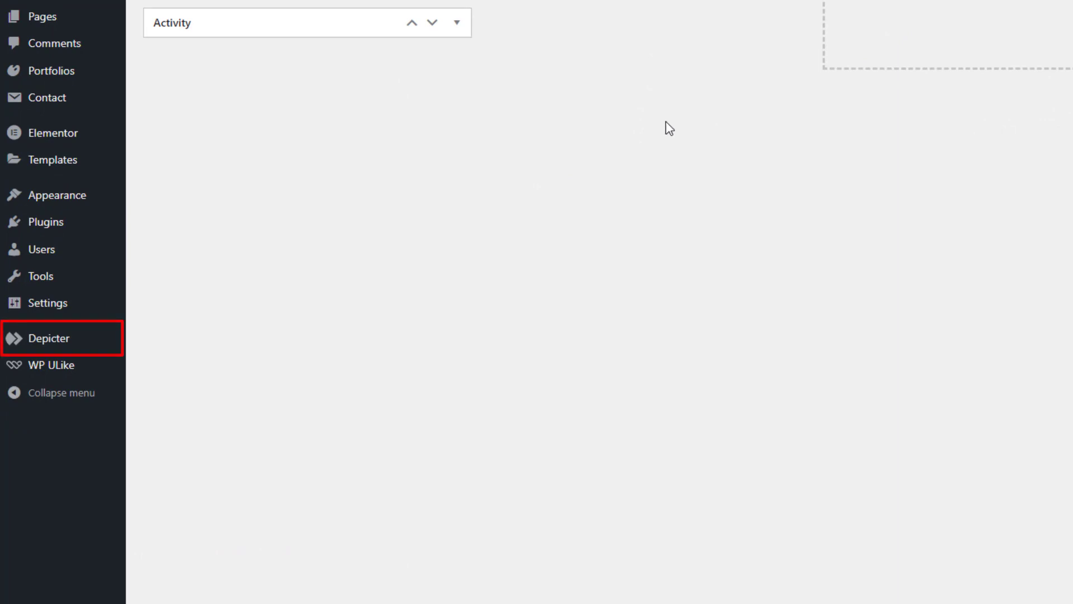
Step: Create a Depicter slider from the Ocean Business template in the Business category and preview it
mouse_move(97, 342)
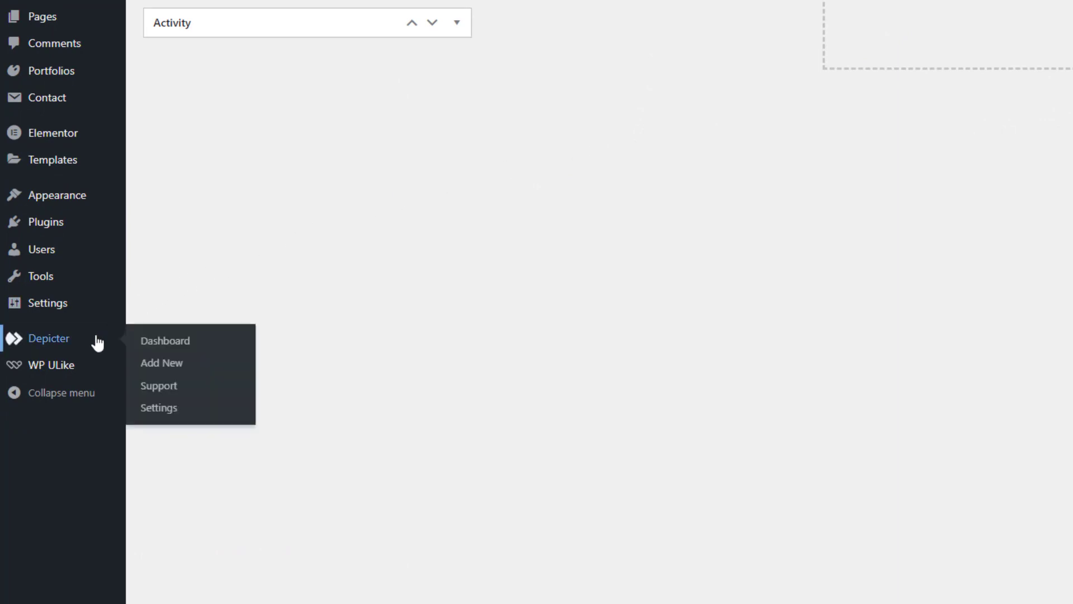
click(167, 341)
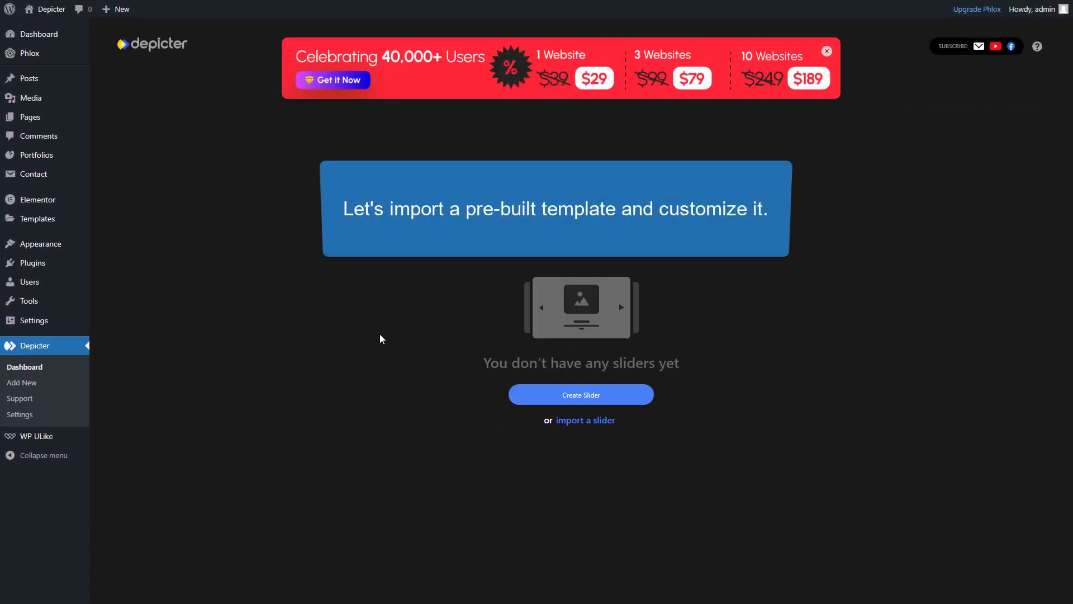
click(560, 395)
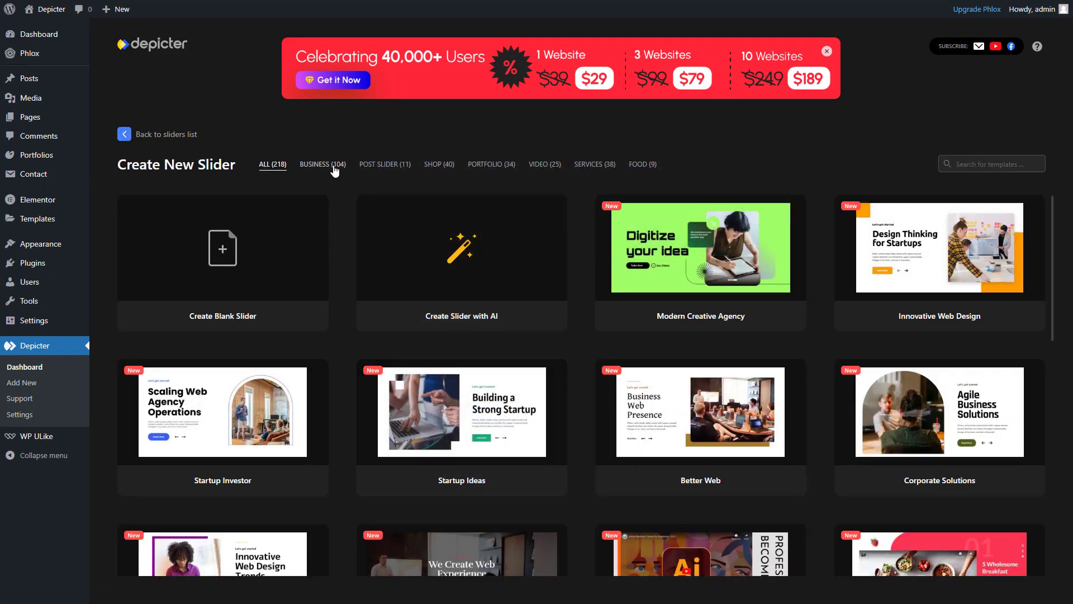
click(335, 166)
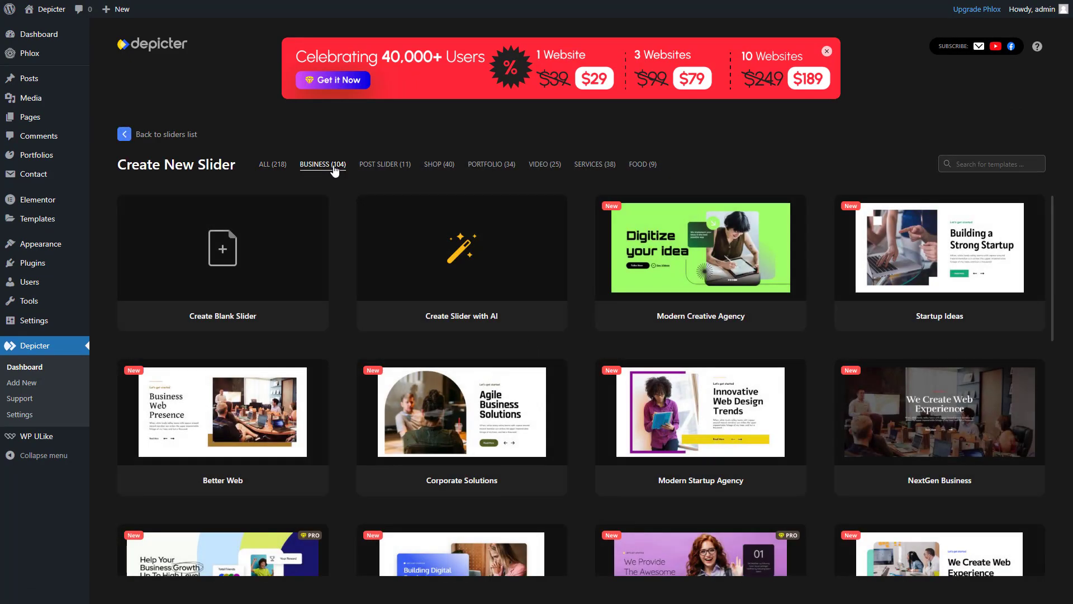
middle_click(339, 217)
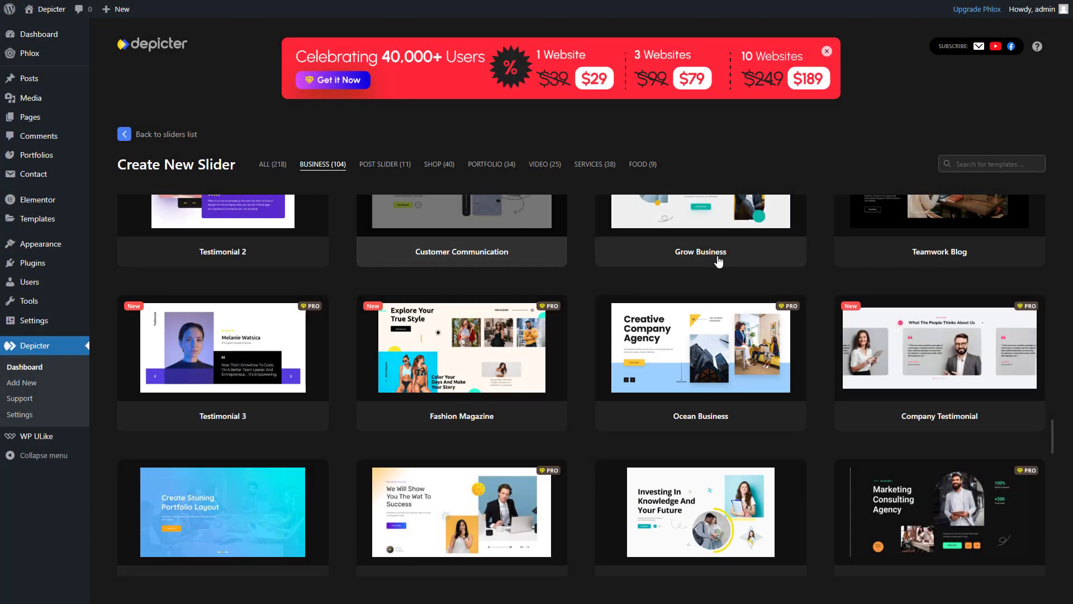
click(732, 349)
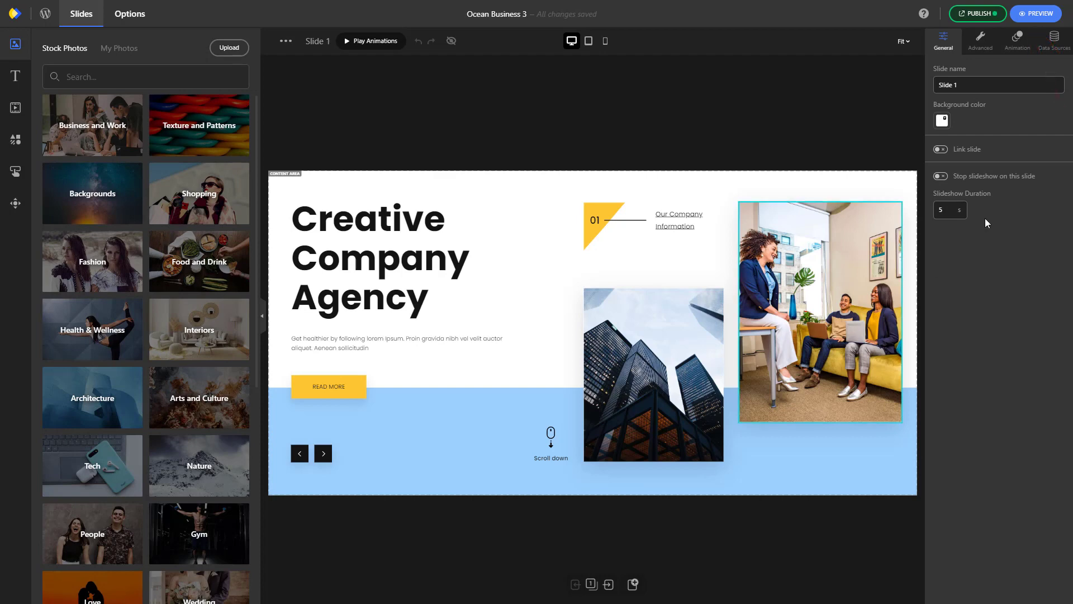
click(1033, 17)
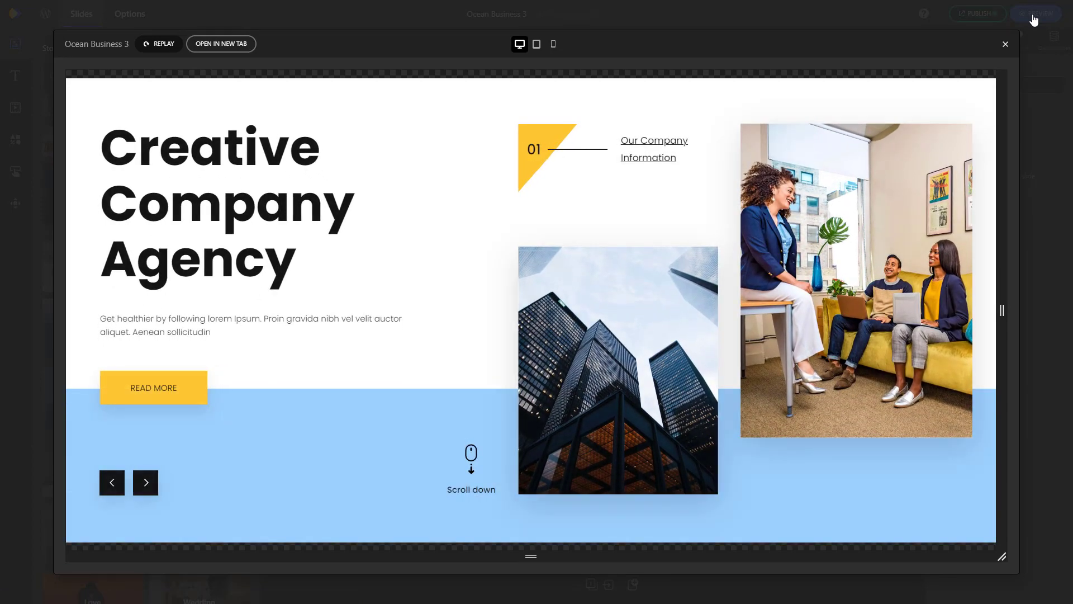
Step: Page through all the slides in the slider preview and close it
click(146, 485)
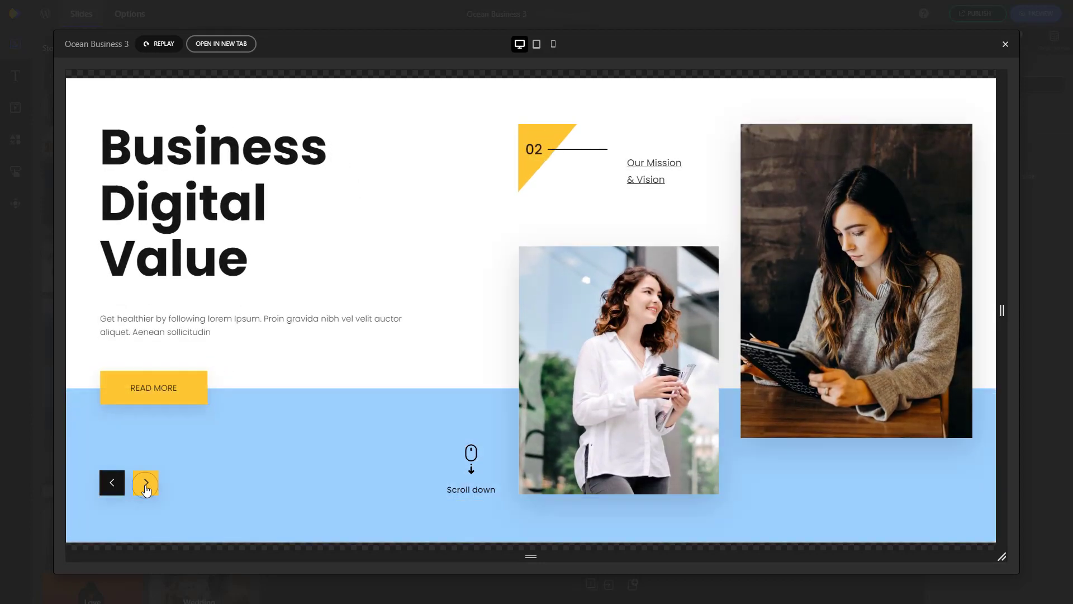
click(145, 485)
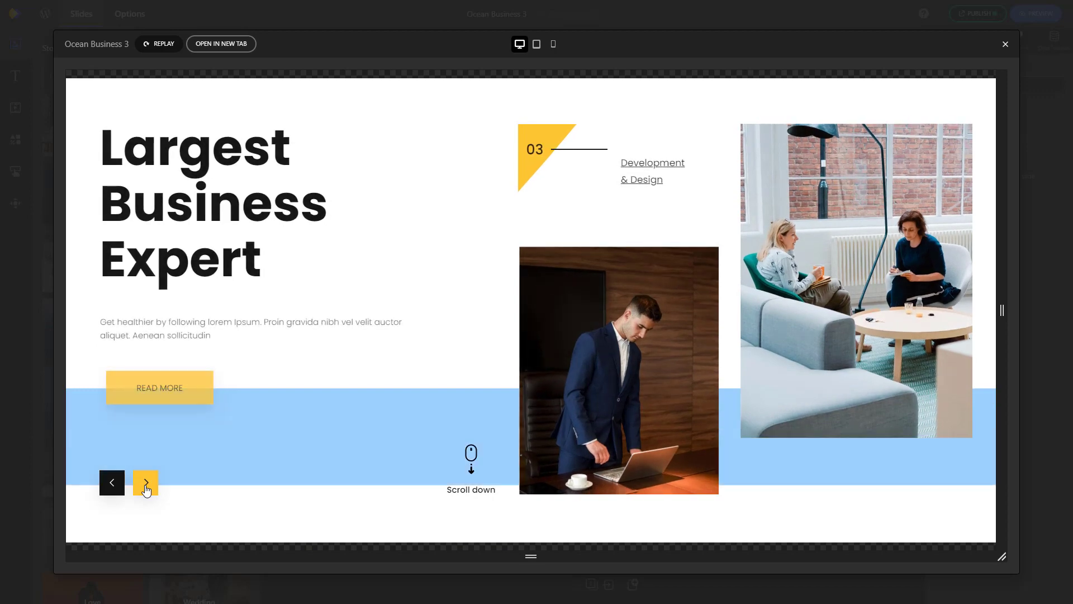
click(146, 486)
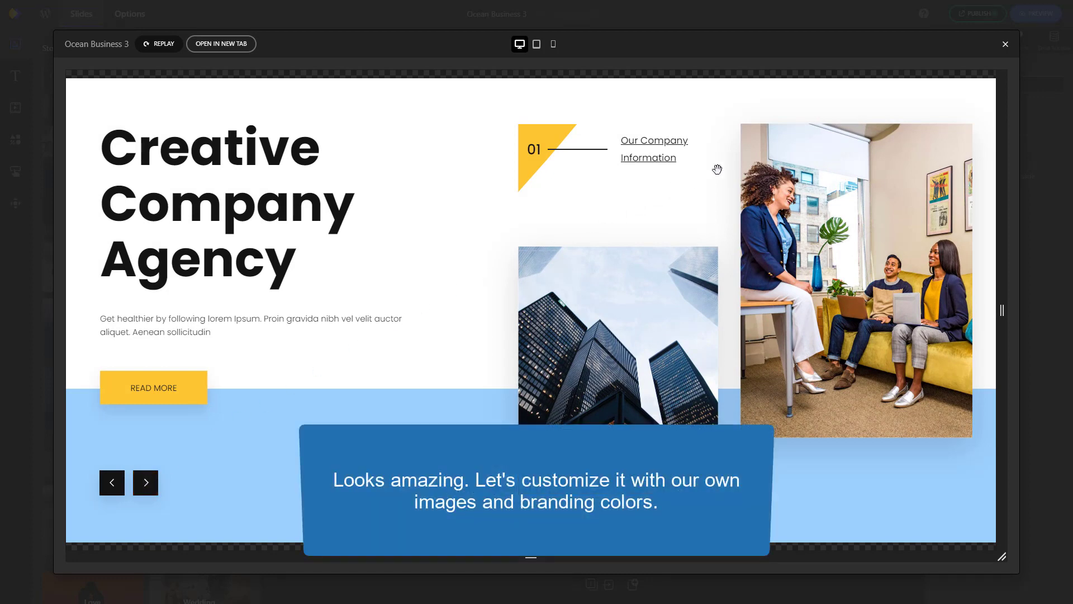
click(1006, 44)
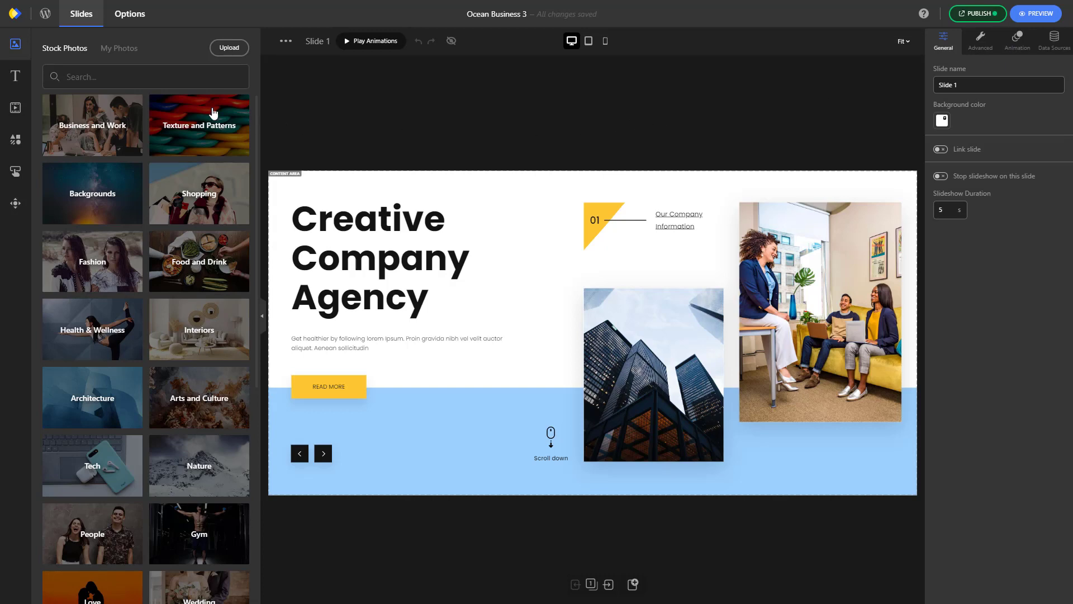
Step: Replace slide 1's two photos with the spiral staircase and curved concrete building images from My Photos
click(117, 55)
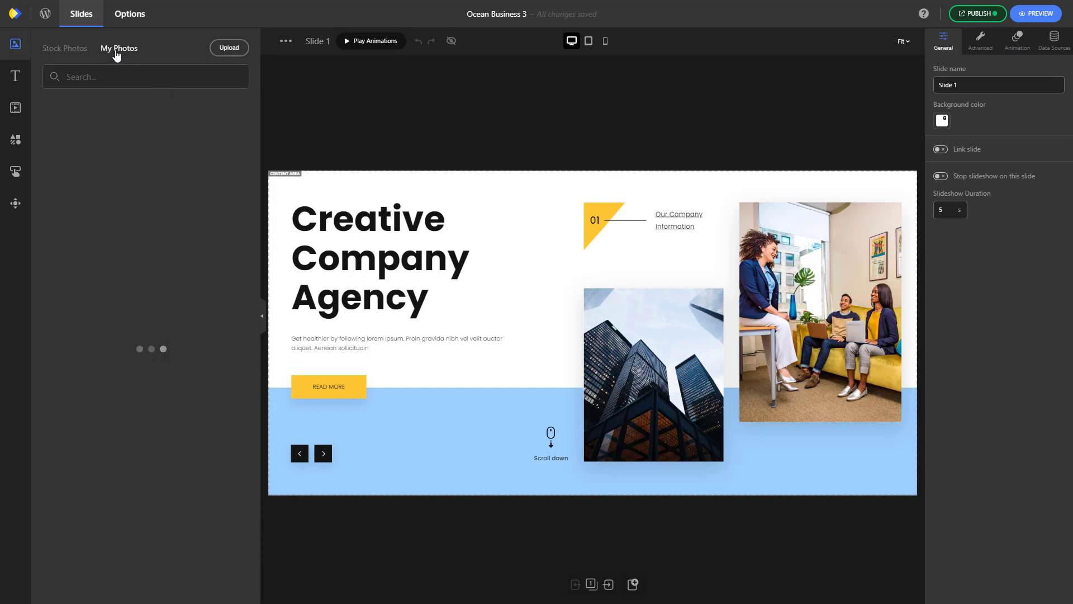
scroll(172, 235, down, 7)
drag(103, 446, 612, 341)
drag(215, 436, 758, 300)
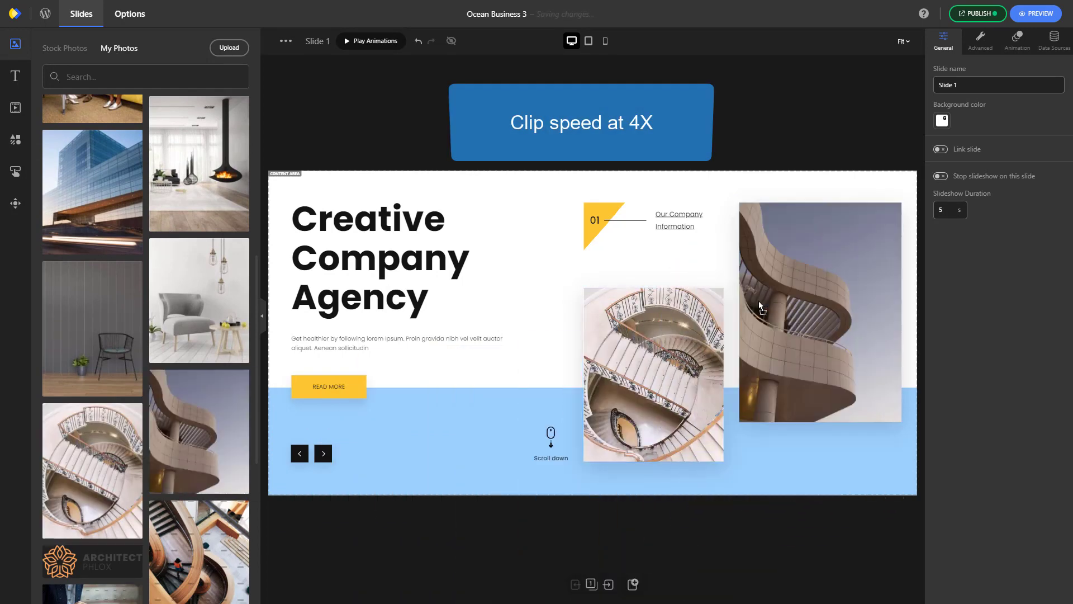
Step: Set slide 1's background color to #333333 and the "Our Company Information" text to white
click(941, 120)
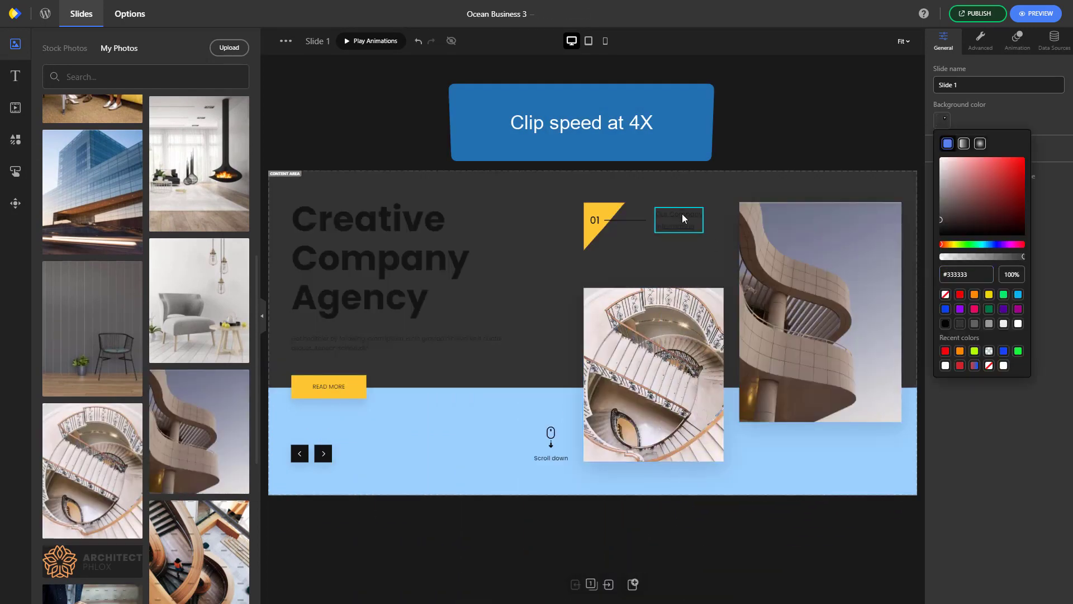
click(682, 213)
scroll(984, 336, down, 5)
click(943, 188)
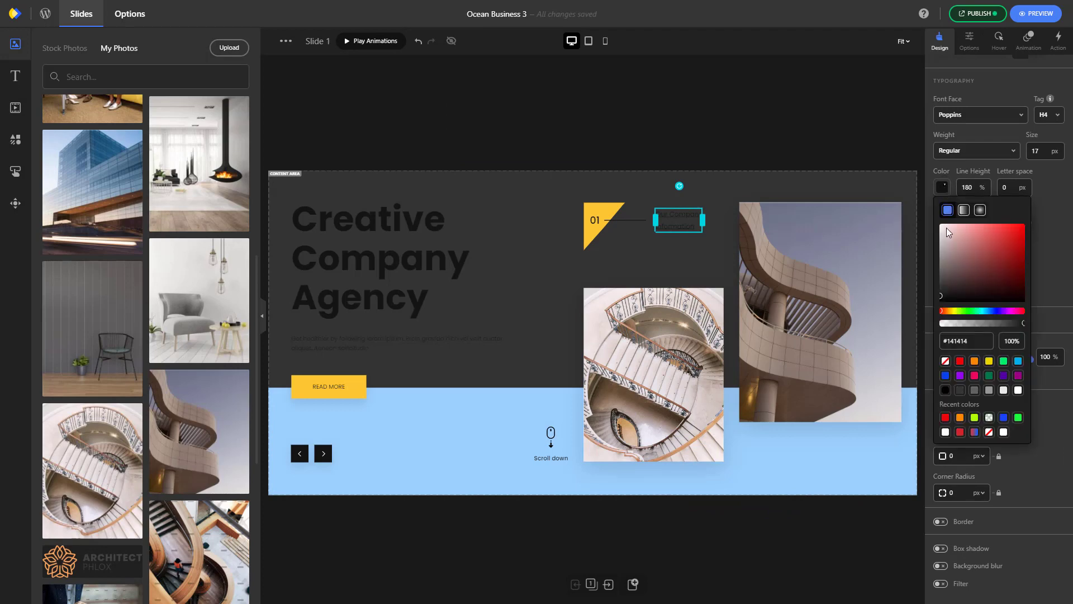
click(946, 227)
Step: Set the fill of the thin line beside the number 01 to white
click(631, 225)
click(641, 220)
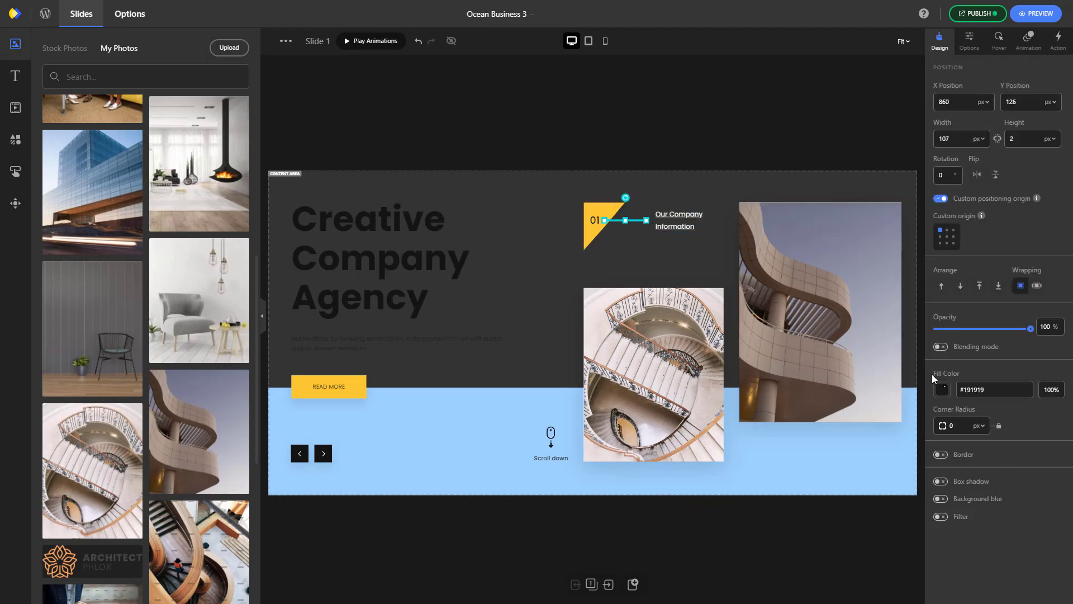
click(941, 387)
click(942, 368)
Step: Set the "Creative Company Agency" heading and the paragraph below it to white
click(463, 266)
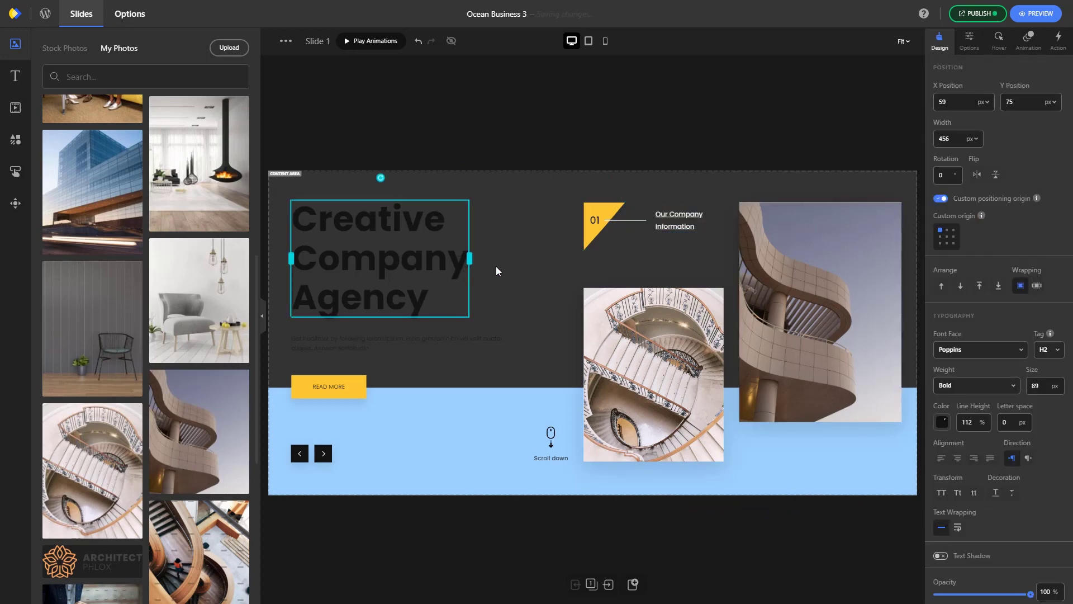
click(944, 422)
click(975, 401)
click(394, 342)
click(942, 422)
click(975, 401)
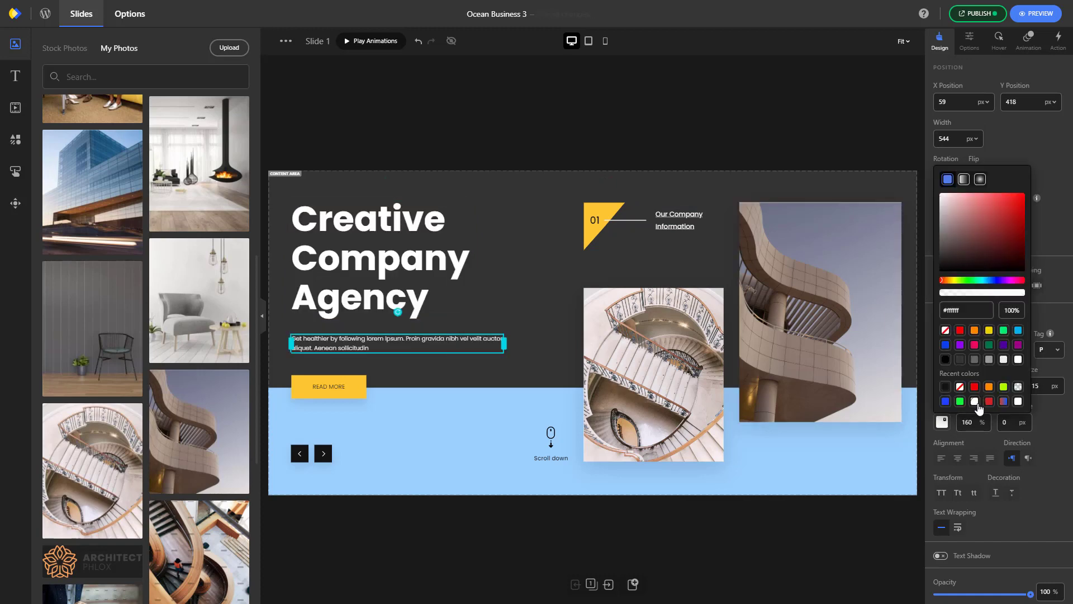
Step: Fill the blue band on slide 1 with a linear gradient from #AC653B to light orange
click(903, 460)
click(942, 390)
click(964, 146)
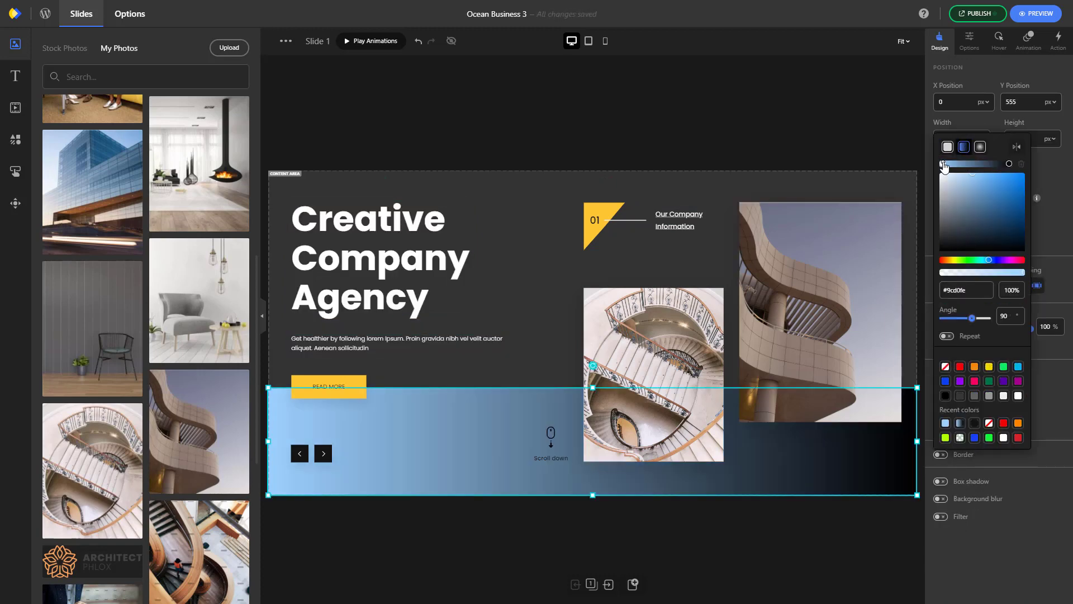
click(978, 290)
text(#AC653B)
click(1009, 164)
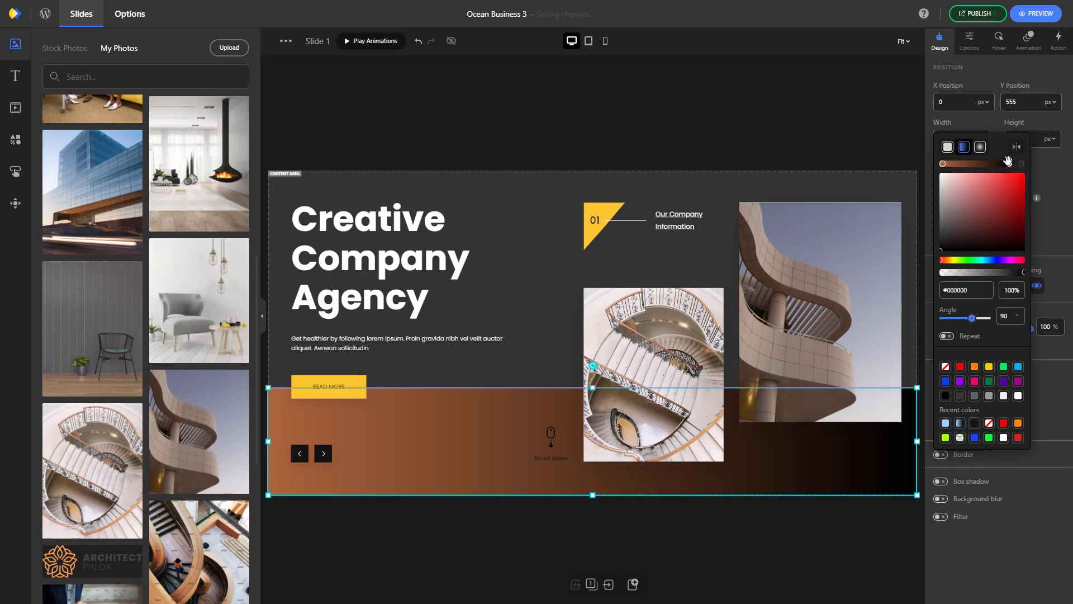
click(1047, 238)
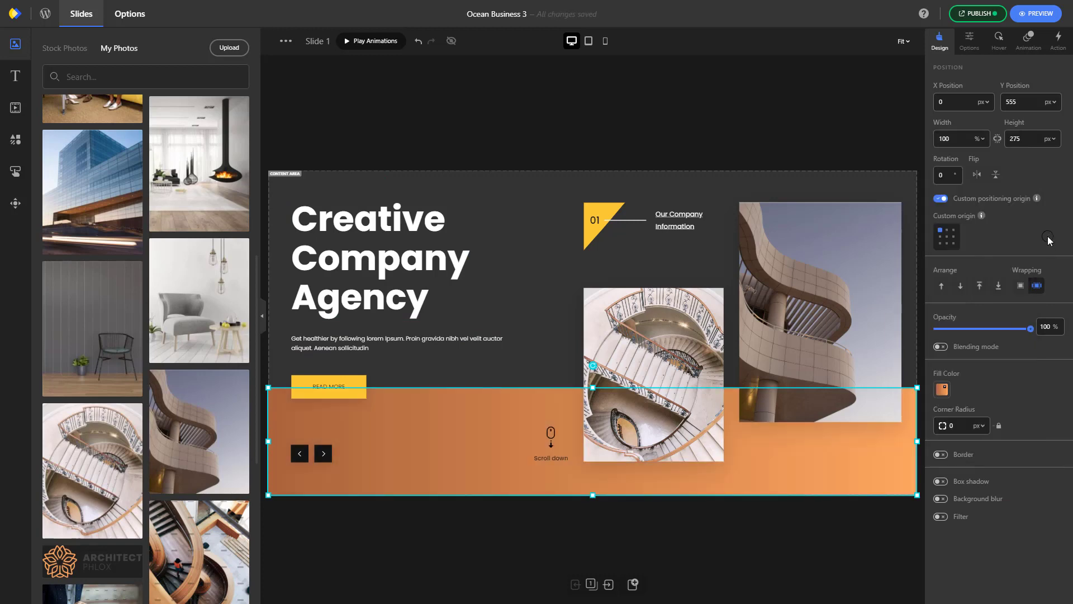
Step: Set the background color of slide 1's READ MORE button to white
click(353, 380)
scroll(998, 464, down, 5)
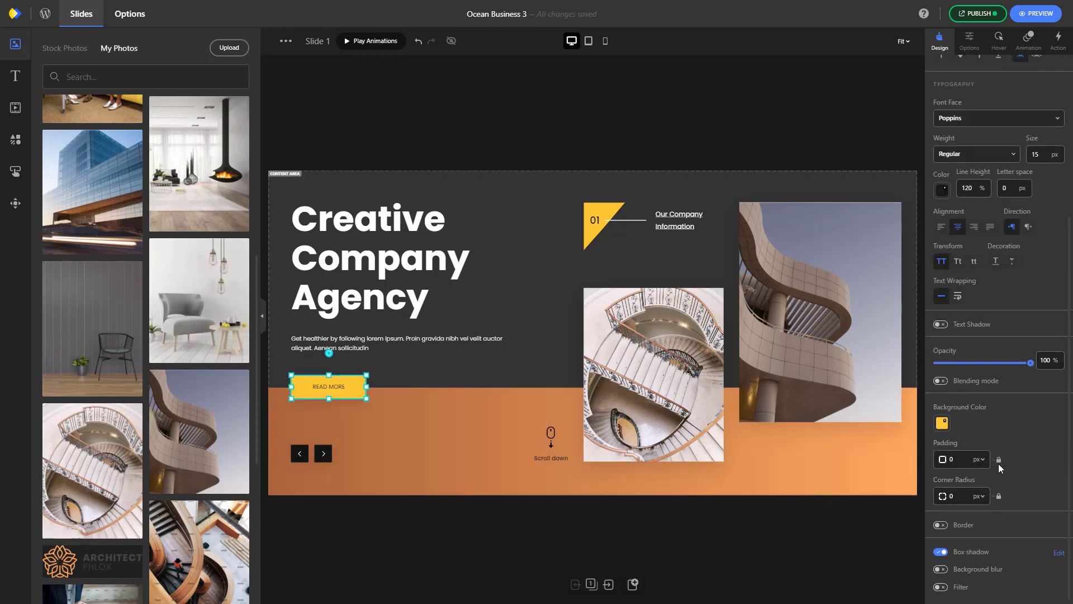
click(942, 419)
click(1017, 399)
Step: Give the next-slide navigation button a white background and a #141414 arrow
click(323, 453)
click(942, 423)
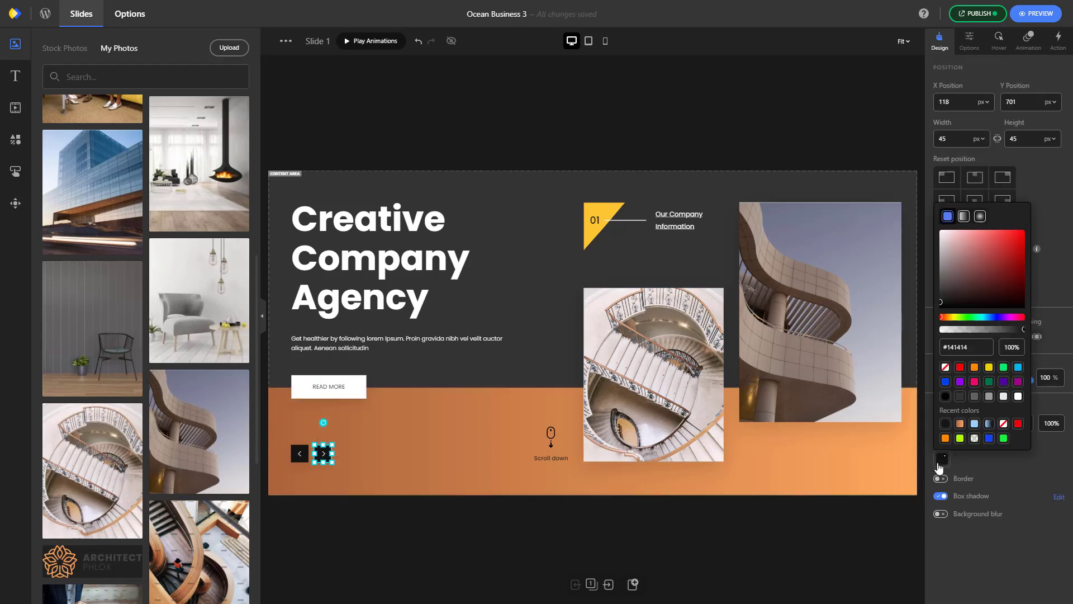
click(1018, 398)
click(942, 423)
click(942, 423)
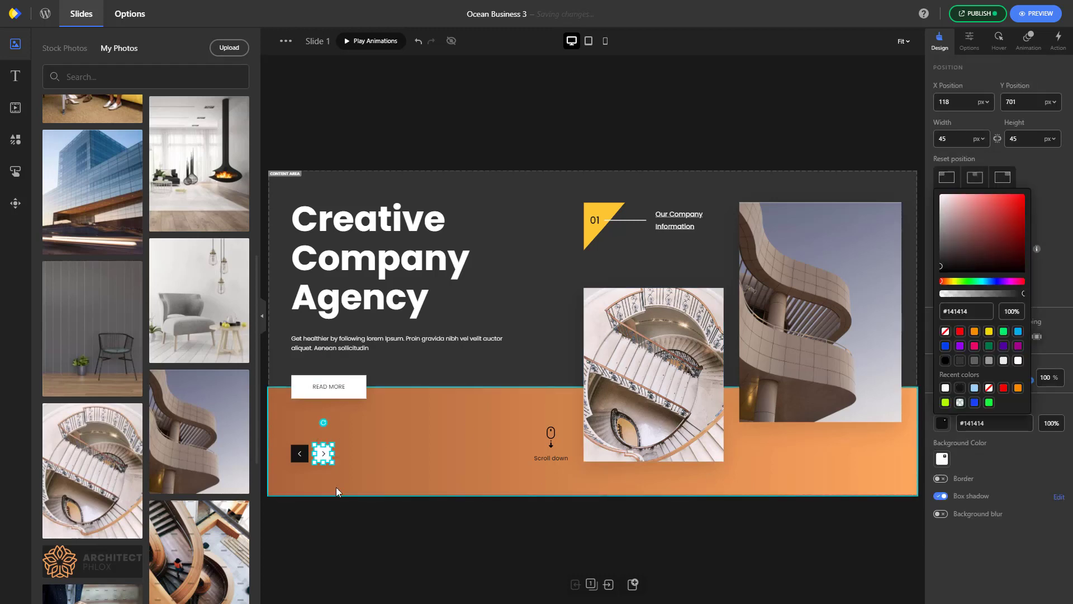
Step: Give the previous-slide navigation button a white background and a black arrow
click(300, 453)
click(941, 458)
click(1018, 397)
click(998, 461)
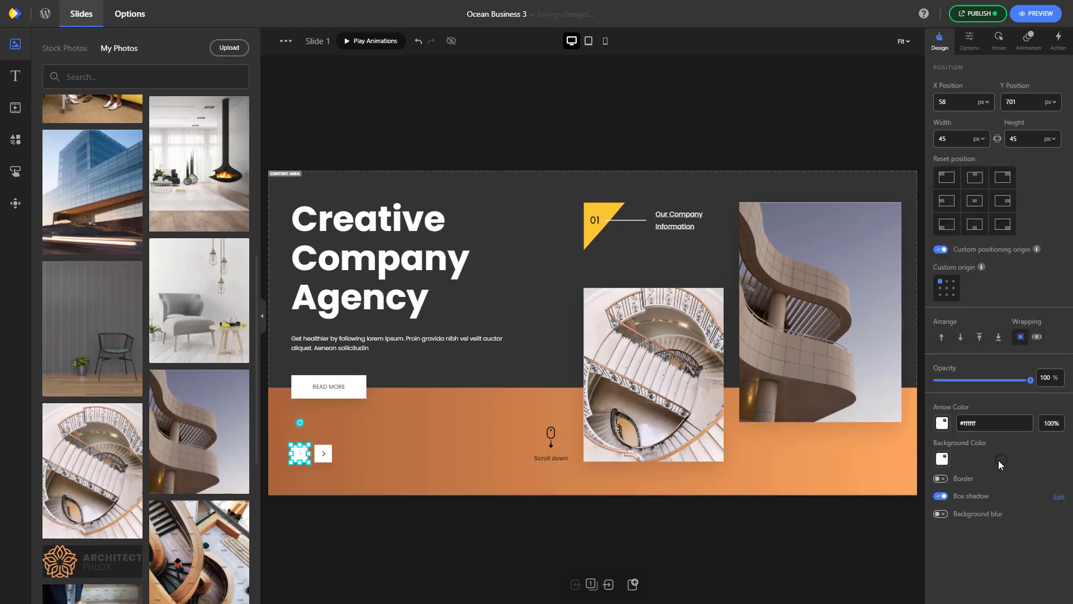
click(942, 423)
click(945, 360)
Step: Set the "Scroll down" label, its mouse icon and the number 01 to white
click(541, 459)
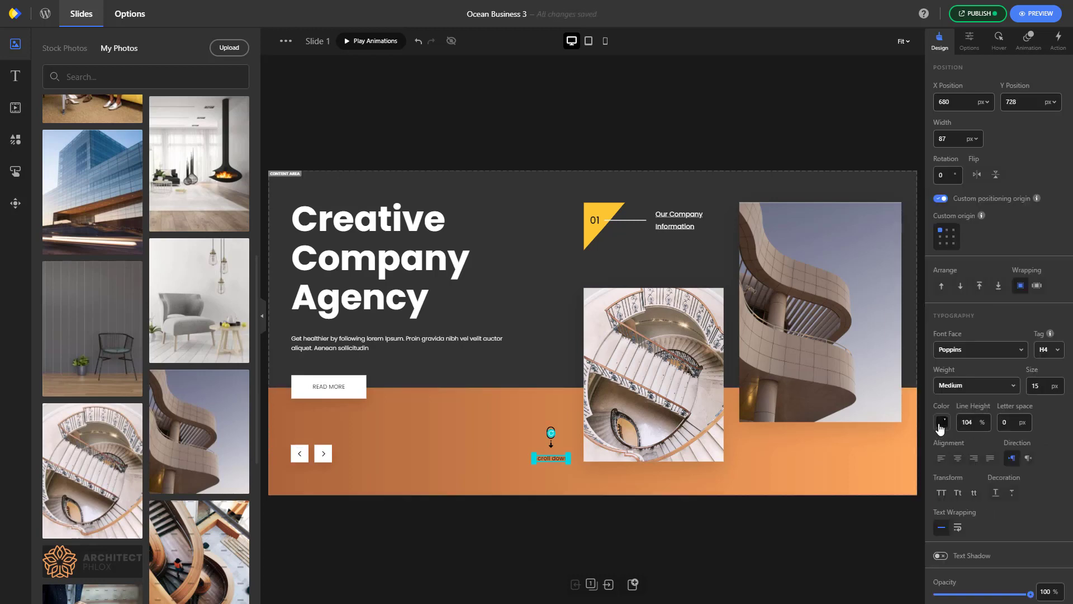
click(941, 423)
click(550, 434)
click(942, 423)
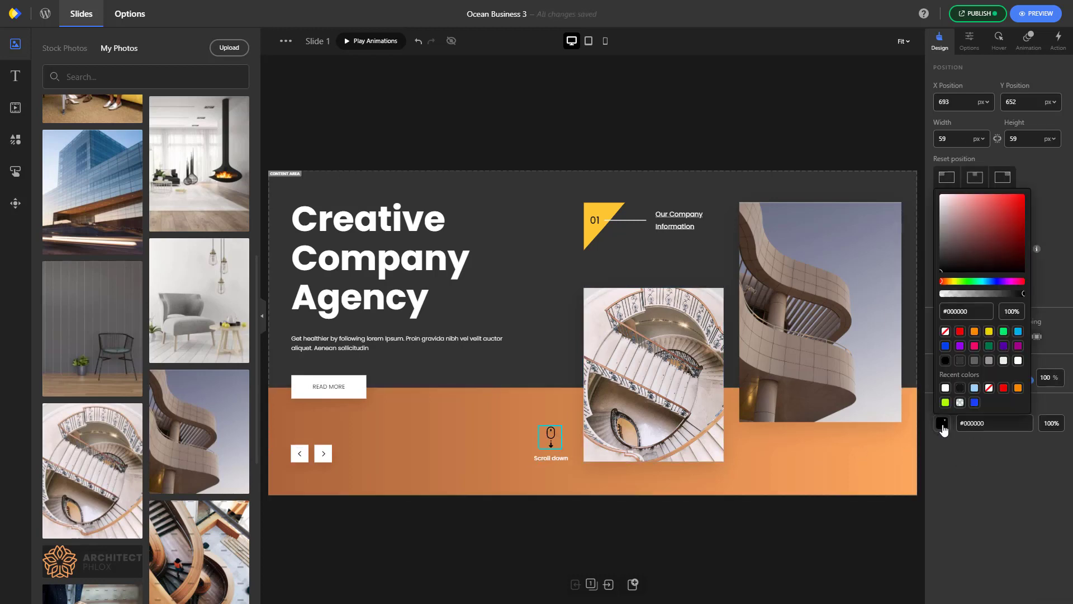
click(945, 387)
click(597, 219)
click(941, 422)
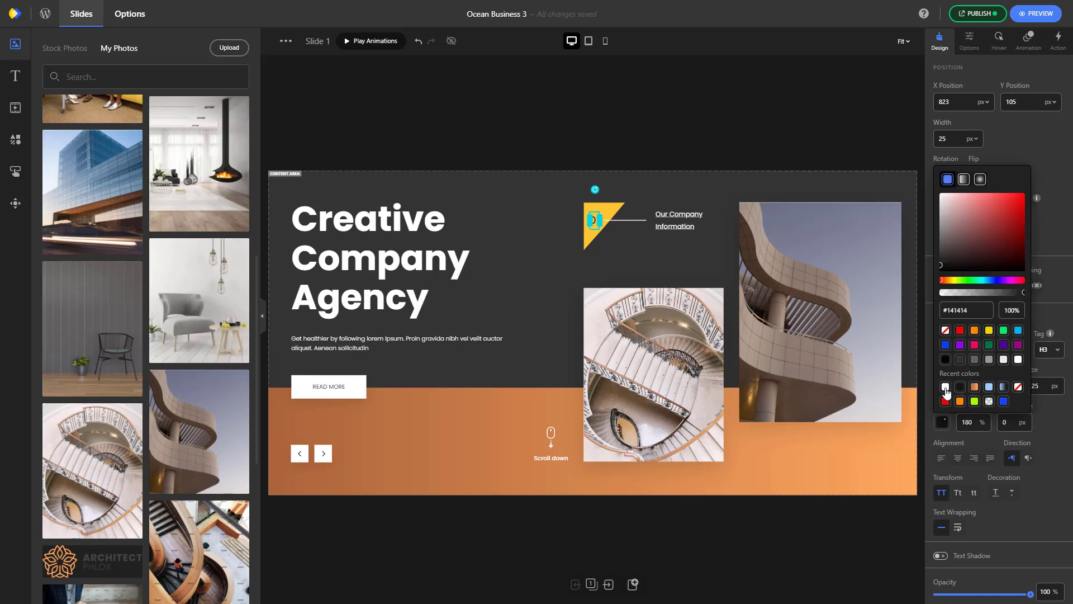
click(945, 387)
Step: Replace slide 1's yellow triangle with the orange one from My Vectors, placing it behind the number 01 and the line
click(17, 141)
click(159, 48)
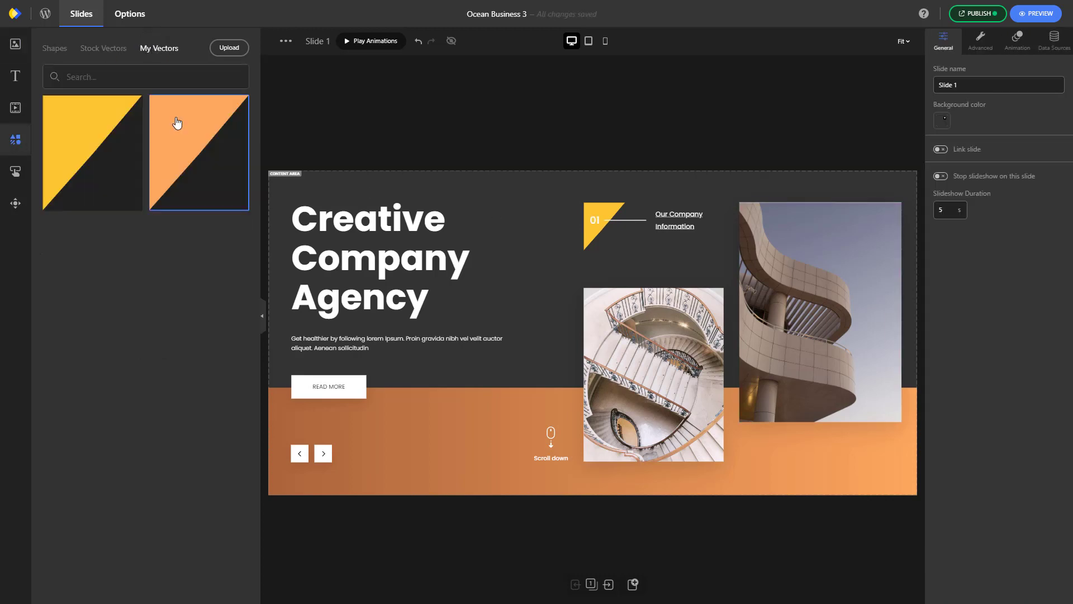
drag(175, 122, 593, 208)
right_click(592, 208)
click(629, 408)
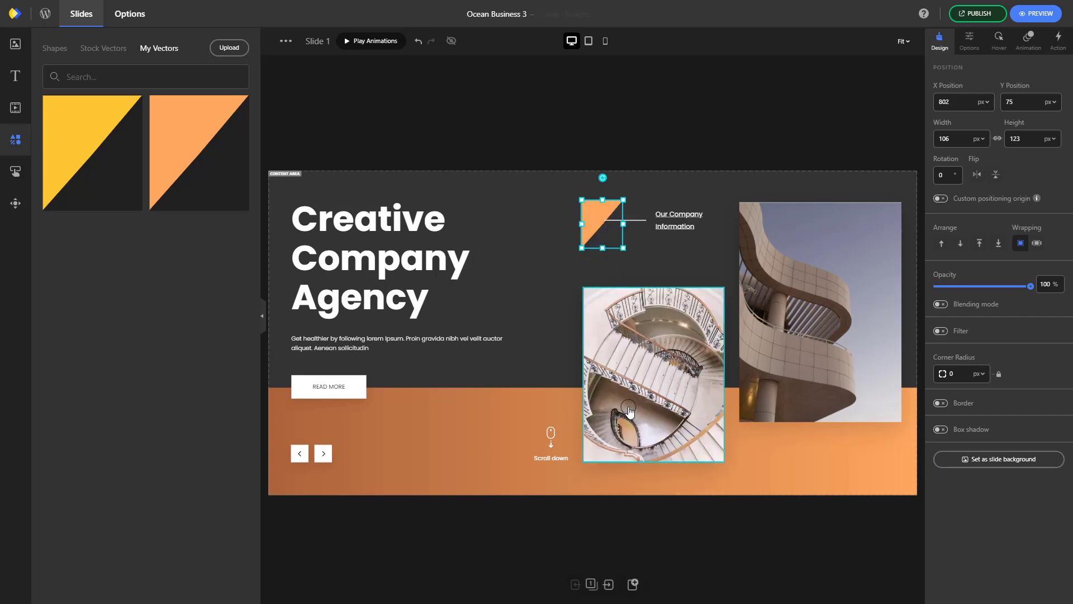
right_click(608, 207)
click(645, 408)
click(652, 156)
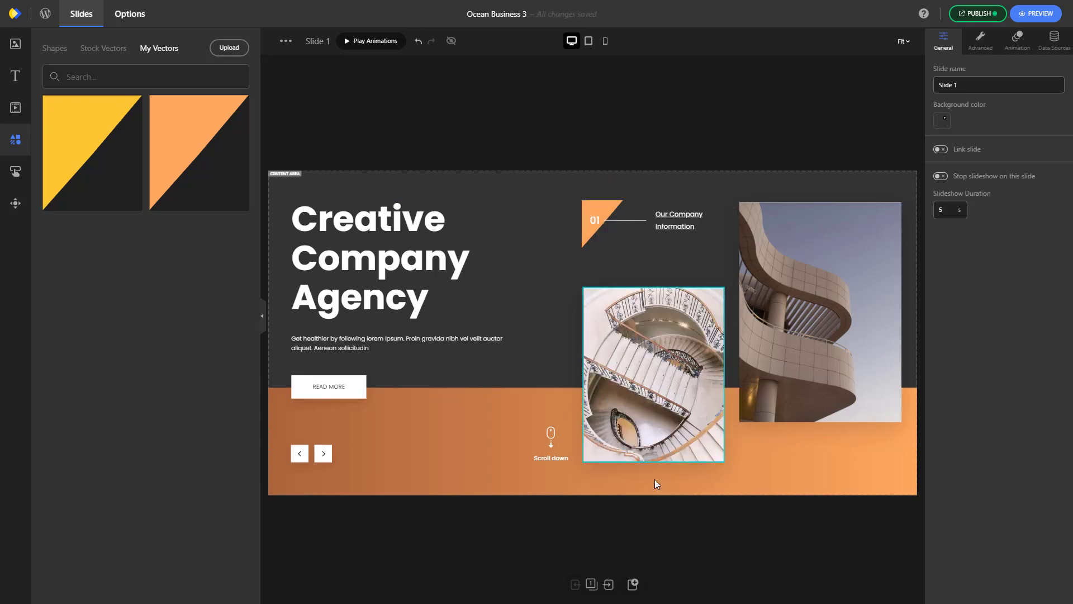
Step: On slide 2, replace the yellow triangle with the orange one from My Vectors and send it to the back
click(608, 583)
drag(246, 152, 602, 212)
right_click(602, 212)
mouse_move(670, 222)
click(616, 209)
right_click(615, 209)
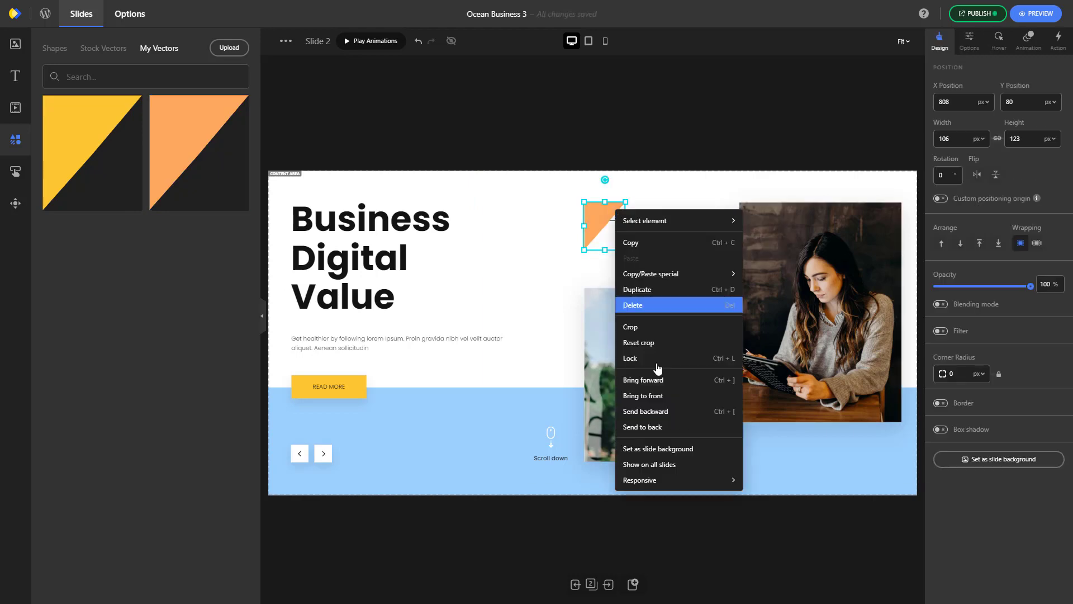
click(655, 429)
Step: Replace slide 2's two photos with the grey armchair and the dark chair against a panelled wall from My Photos
click(18, 45)
drag(199, 300, 618, 331)
drag(93, 328, 797, 280)
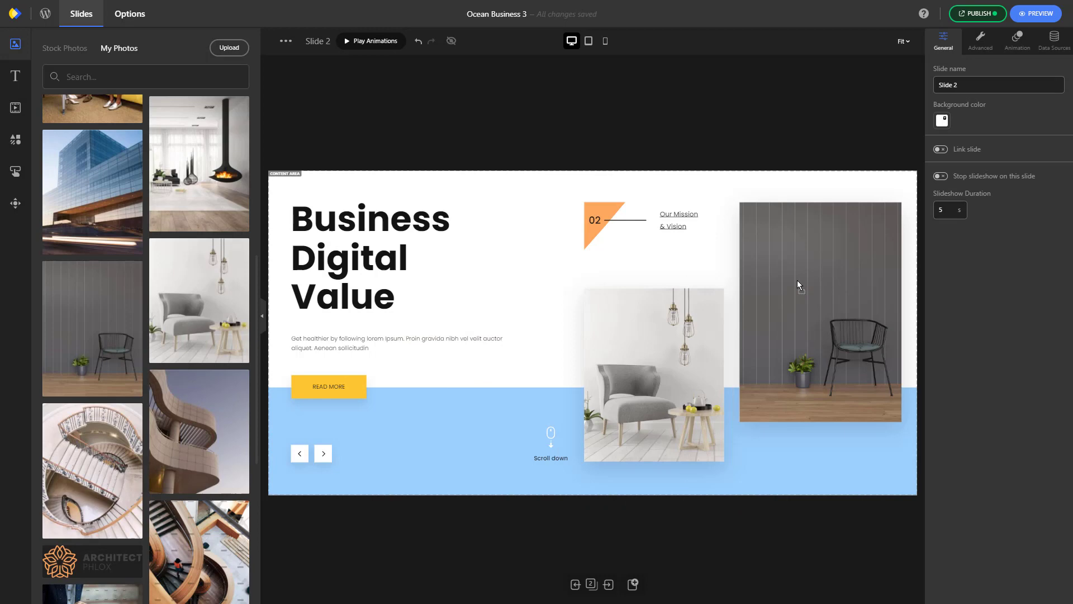
Step: Set slide 2's background color to #333333 and the "Our Mission & Vision" text to white
click(942, 121)
text(#141414)
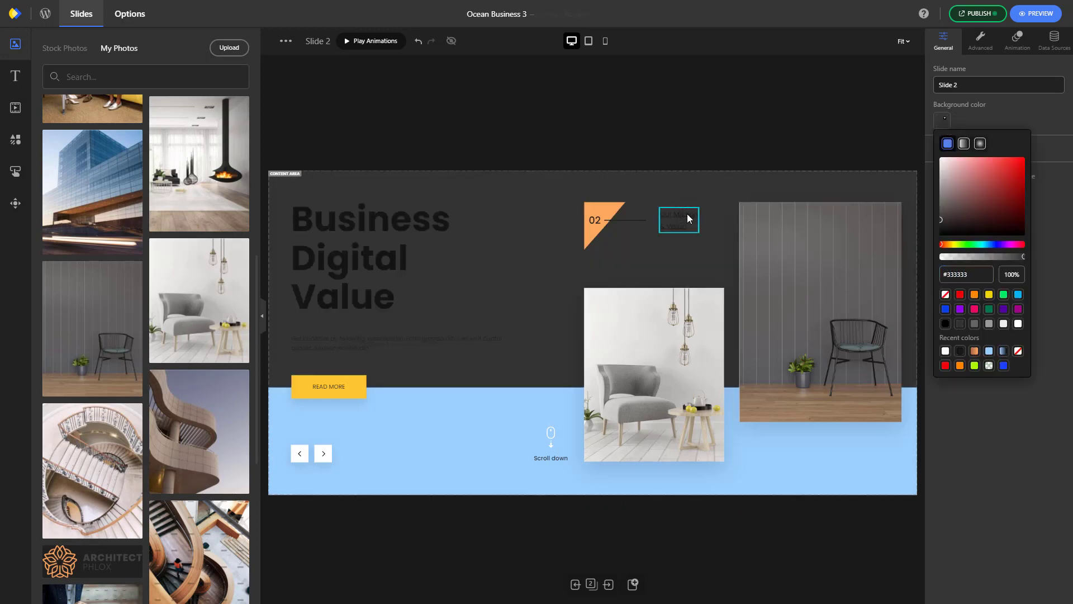
click(687, 213)
click(942, 422)
click(1018, 360)
Step: Set slide 2's thin line and the number 02 to white
click(639, 221)
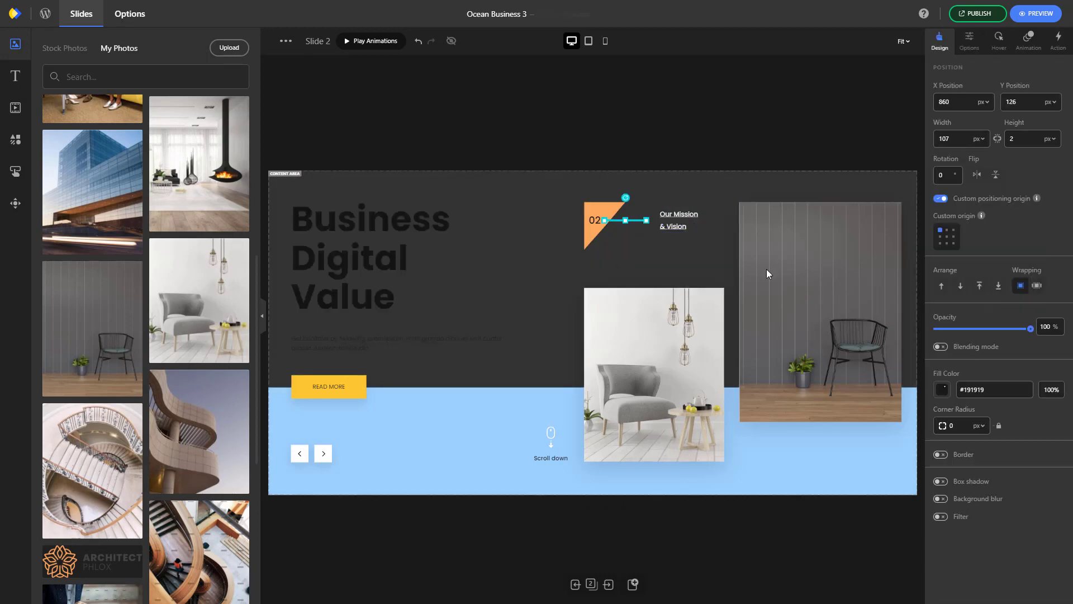
click(941, 389)
click(946, 355)
click(595, 220)
click(942, 422)
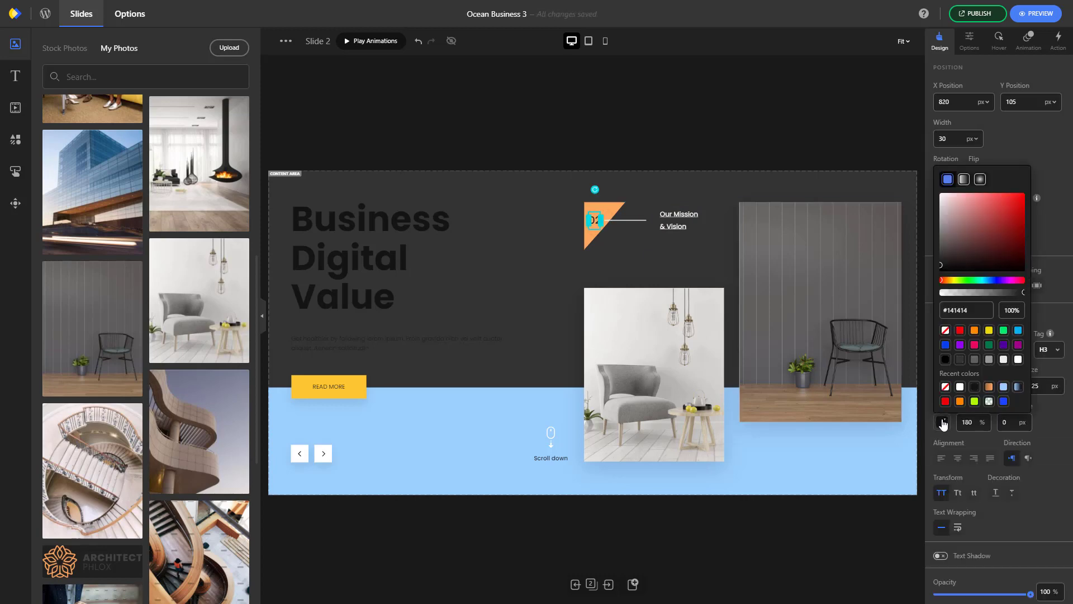
click(945, 381)
Step: Set slide 2's "Scroll down" label and the READ MORE button's background to white
click(554, 457)
click(942, 422)
click(945, 380)
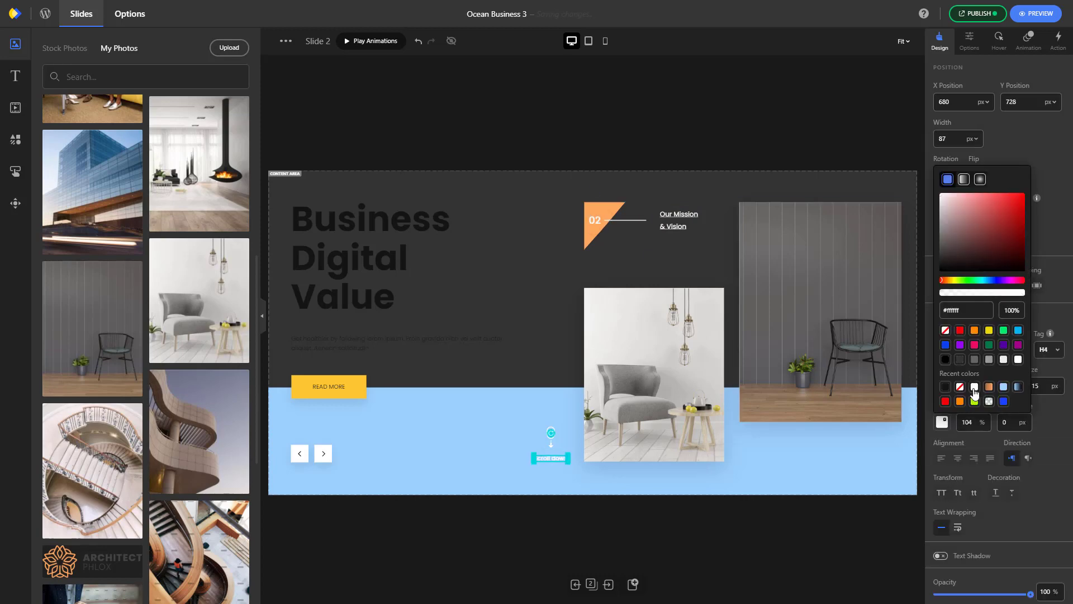
click(323, 453)
click(334, 394)
scroll(995, 280, down, 5)
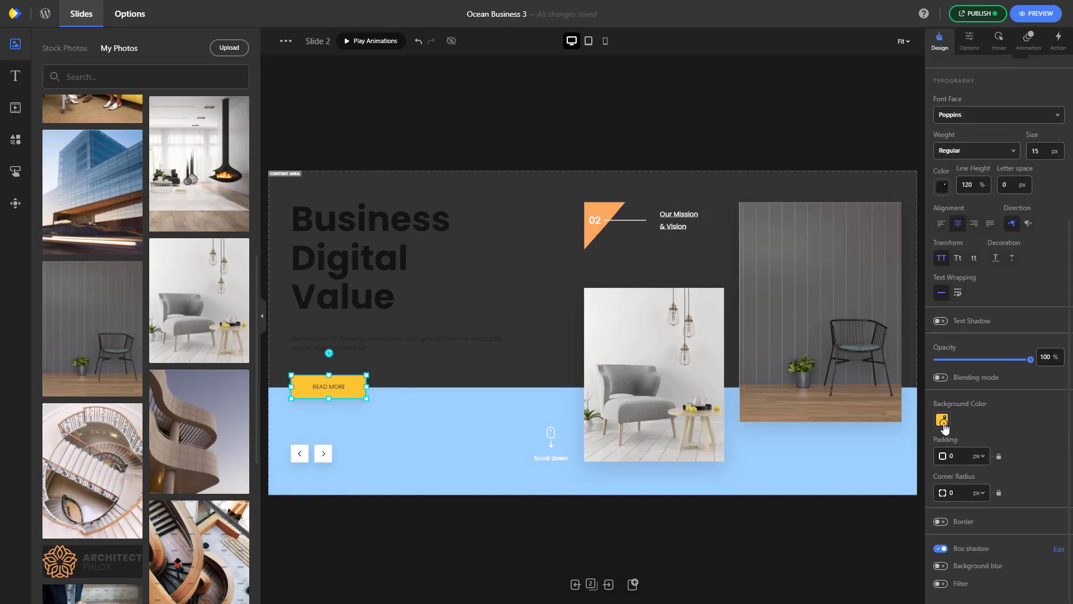
click(942, 419)
click(974, 384)
Step: Set the "Business Digital Value" heading and the paragraph below it to white
click(393, 272)
click(941, 187)
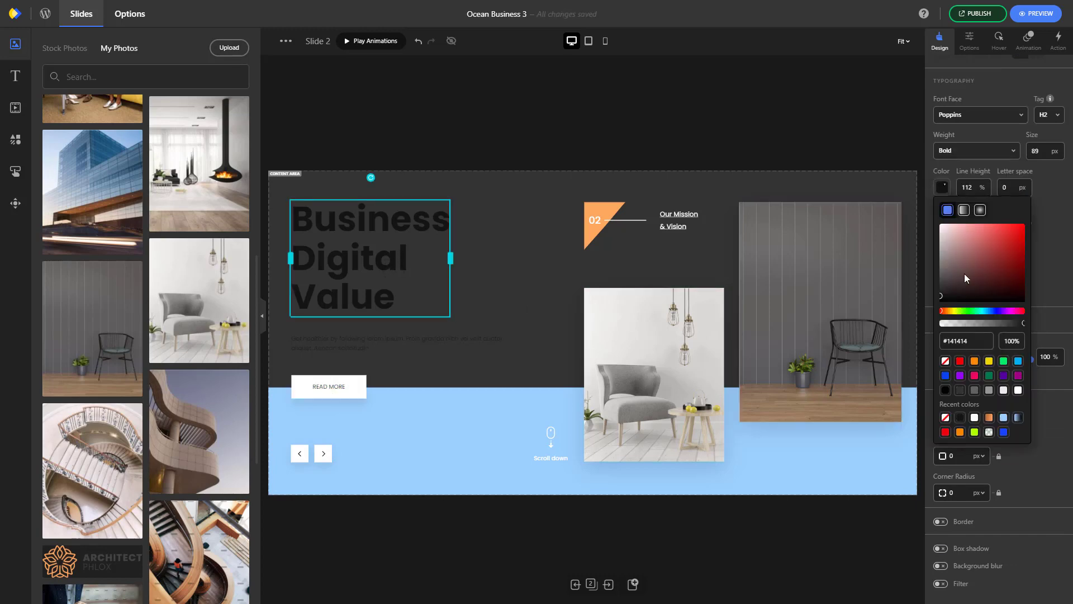
click(974, 419)
click(486, 345)
click(942, 188)
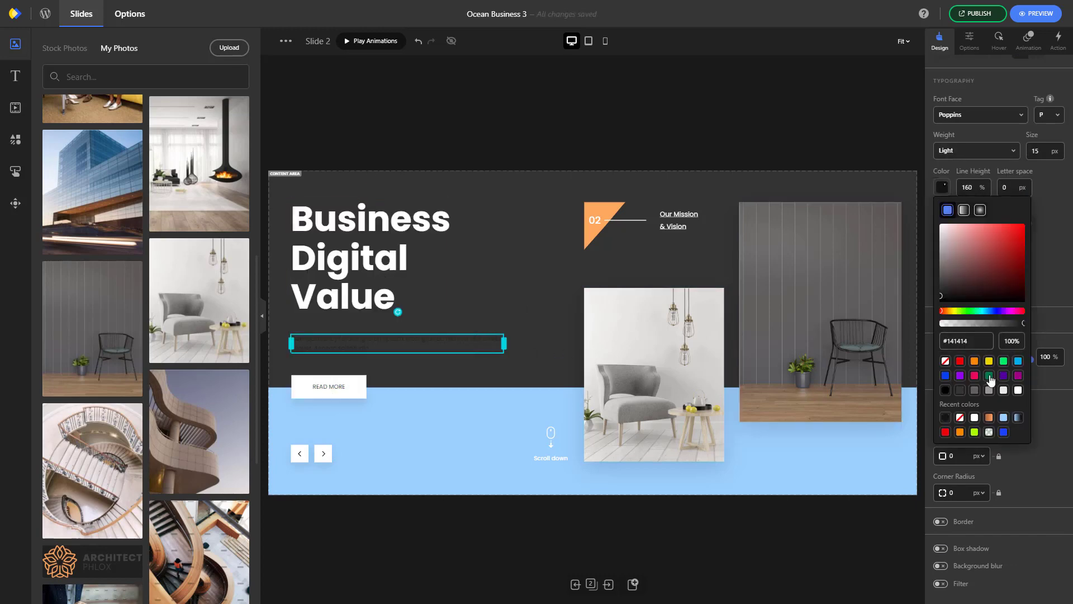
click(974, 418)
Step: Fill slide 2's blue band with a linear gradient from #ac653c to #fea75e
click(912, 447)
click(942, 388)
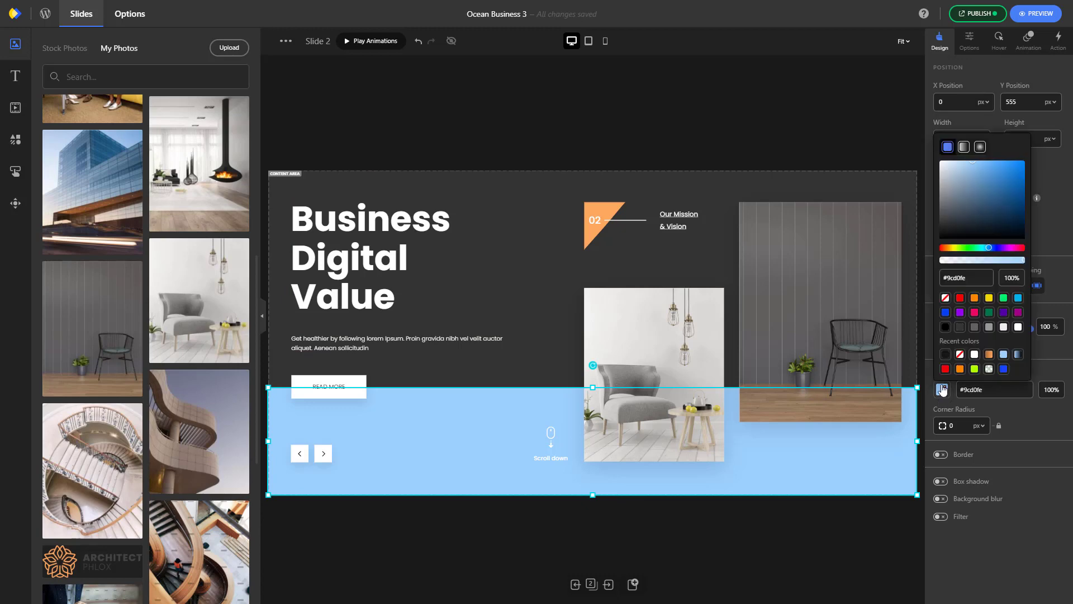
click(962, 147)
text(#AC653C)
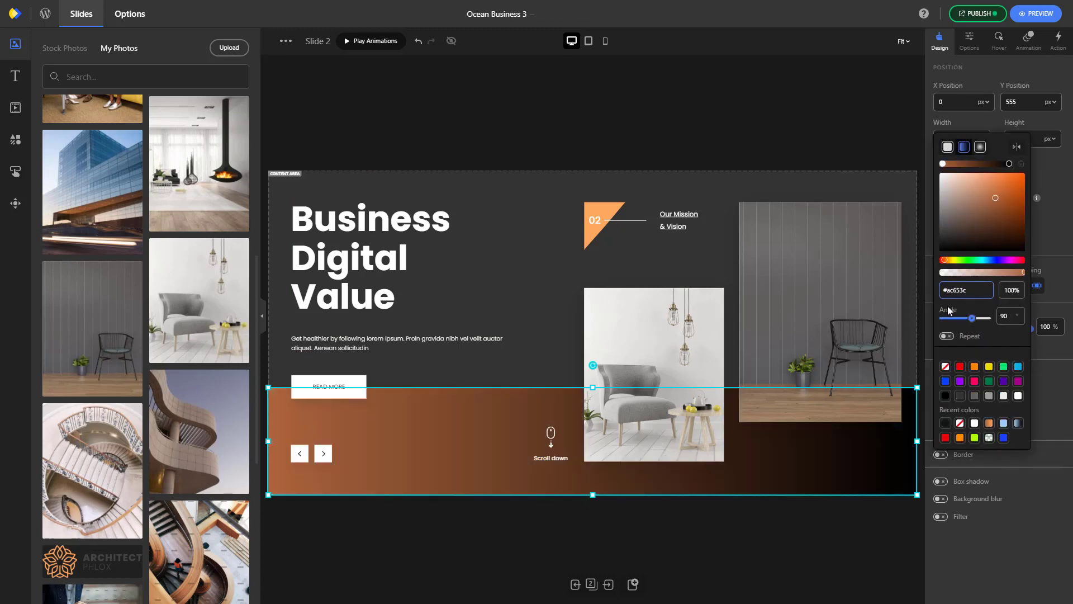
click(1010, 165)
drag(972, 290, 953, 290)
text(#FEA75C)
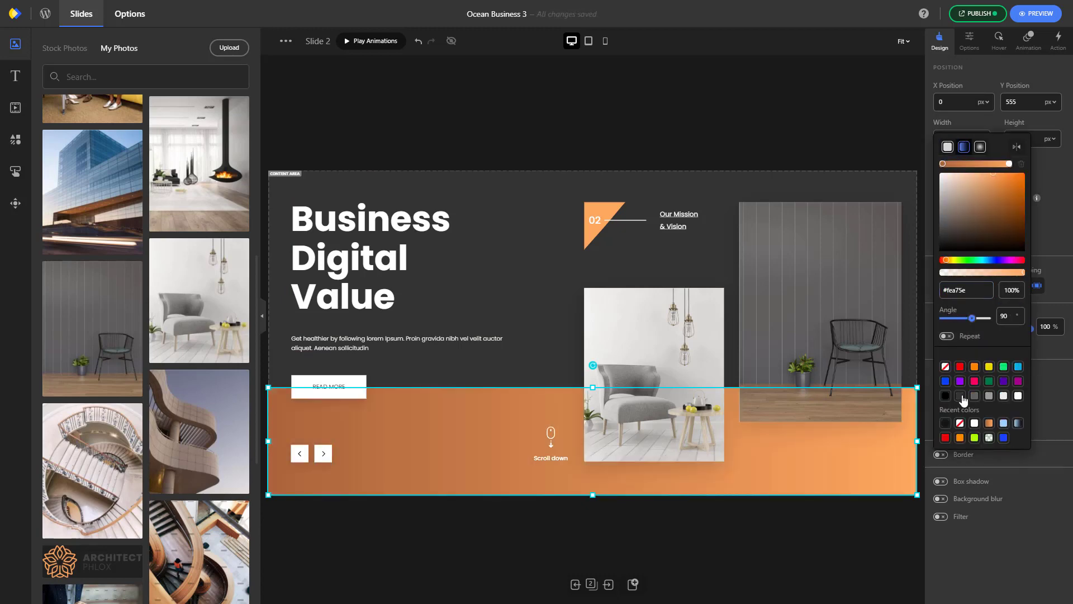
click(963, 526)
Step: Switch to slide 3 and fill its blue band with a linear gradient from #ac653c to #fea75e
click(596, 582)
click(575, 519)
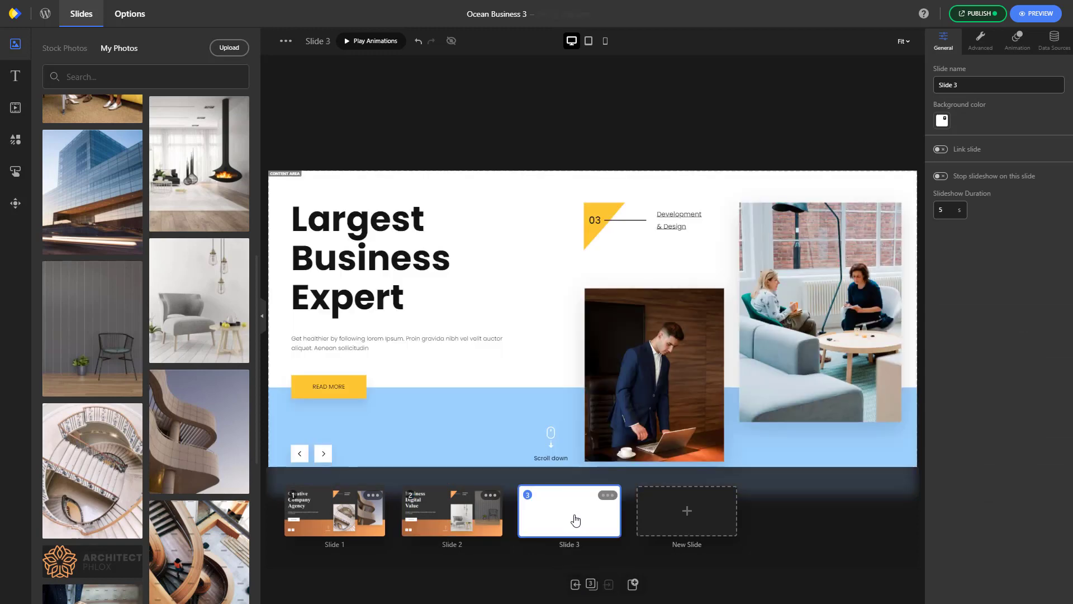
click(592, 583)
click(608, 487)
click(940, 389)
click(964, 147)
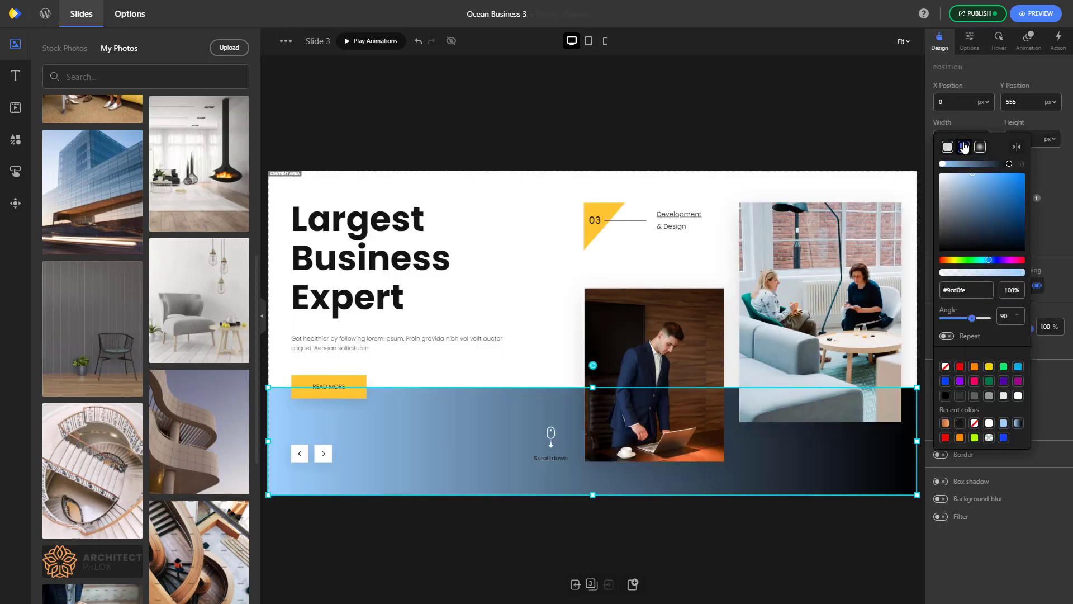
text(#AC613D)
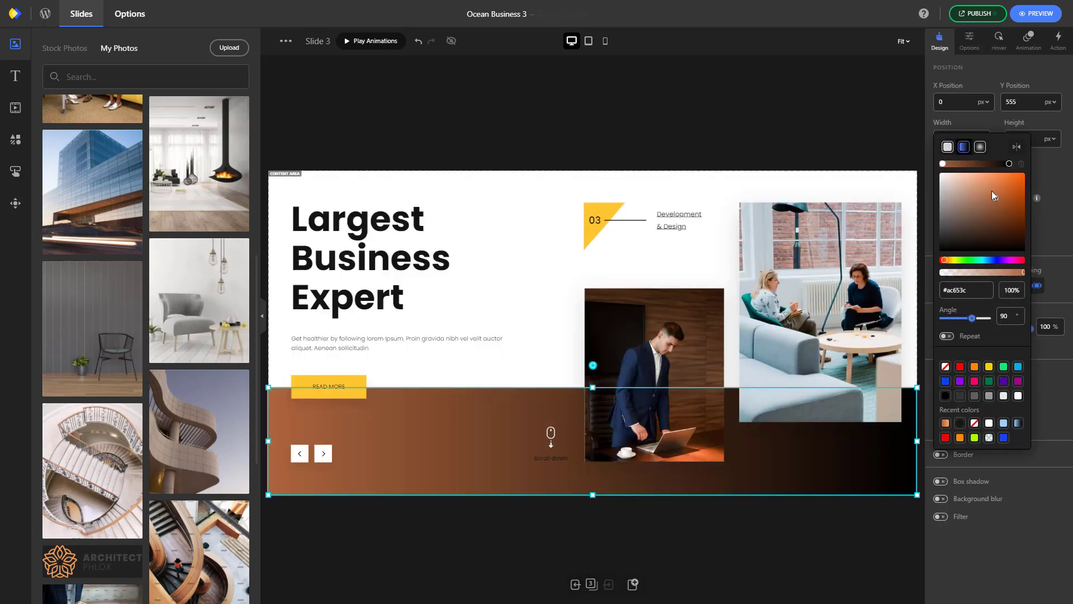
click(1008, 163)
click(972, 290)
text(FFA45B)
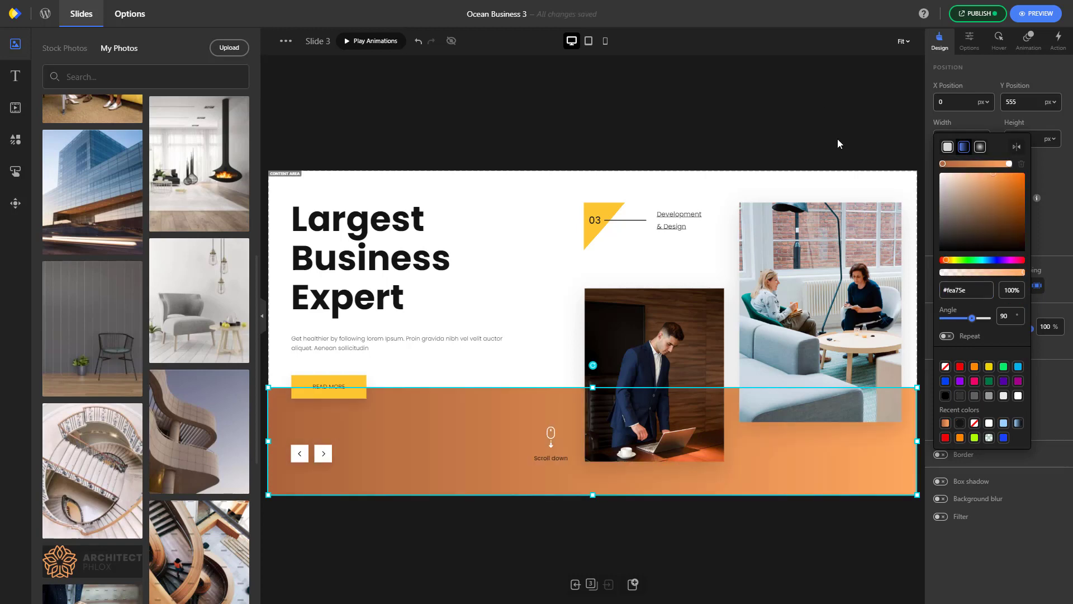
Step: Set slide 3's background color to #333333 and the "Development & Design" text to white
click(837, 139)
click(944, 121)
drag(966, 274, 947, 284)
text(323232)
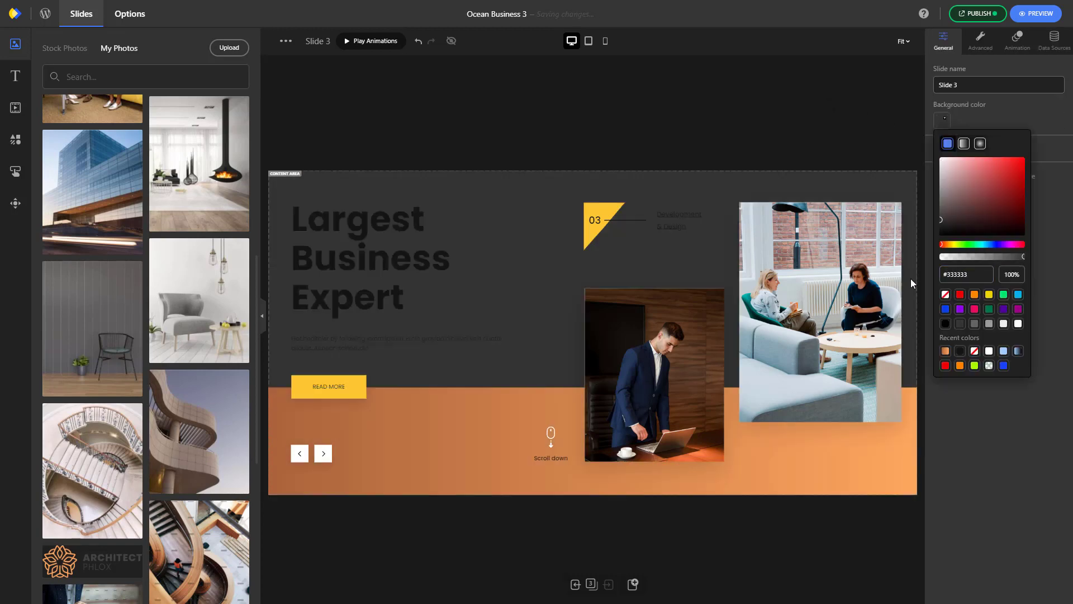
click(672, 219)
click(941, 425)
click(988, 388)
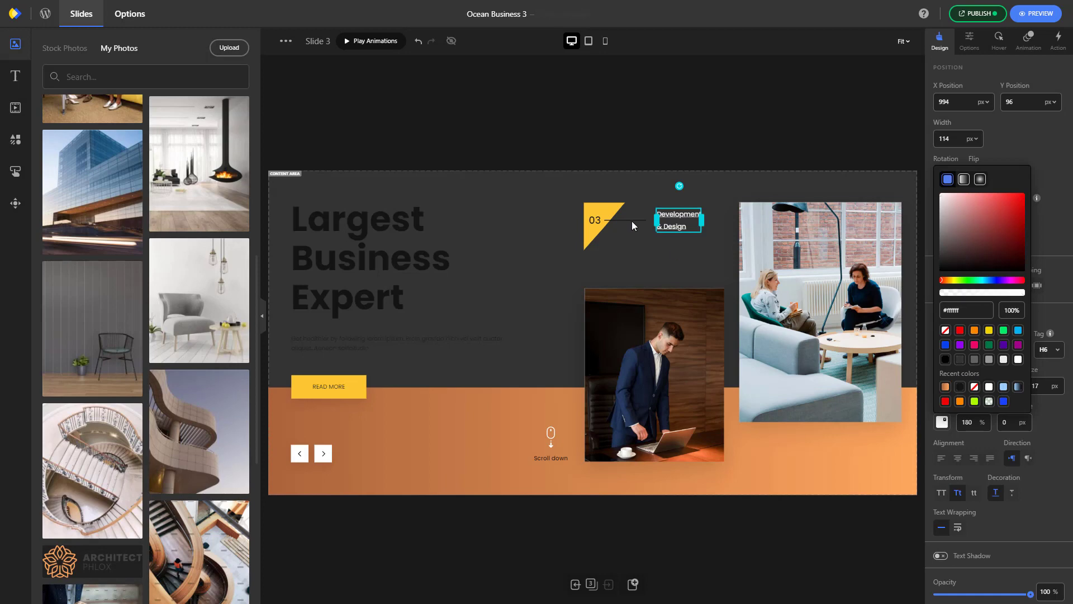
Step: Set slide 3's thin line and the number 03 to white
click(630, 220)
click(946, 391)
click(989, 354)
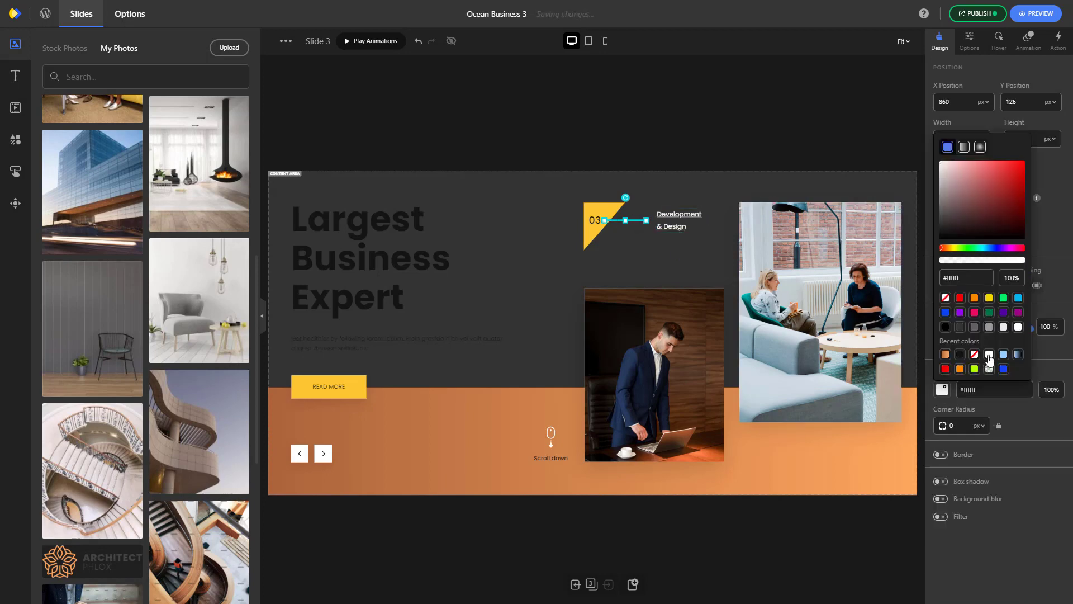
click(596, 223)
click(942, 422)
click(989, 387)
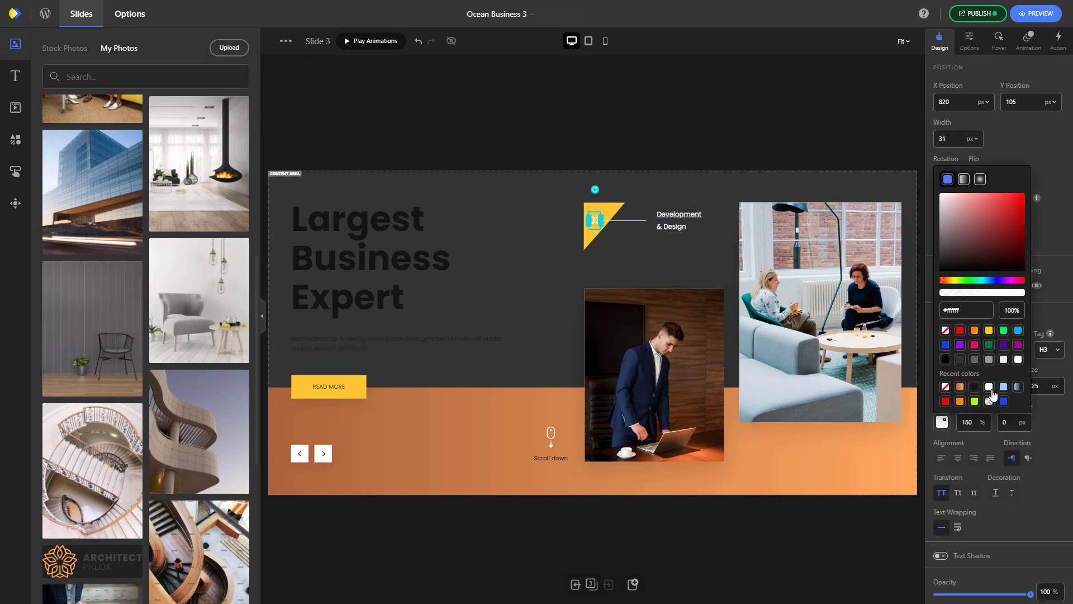
Step: Set the "Largest Business Expert" heading and the paragraph below it to white
click(431, 264)
click(944, 423)
click(989, 386)
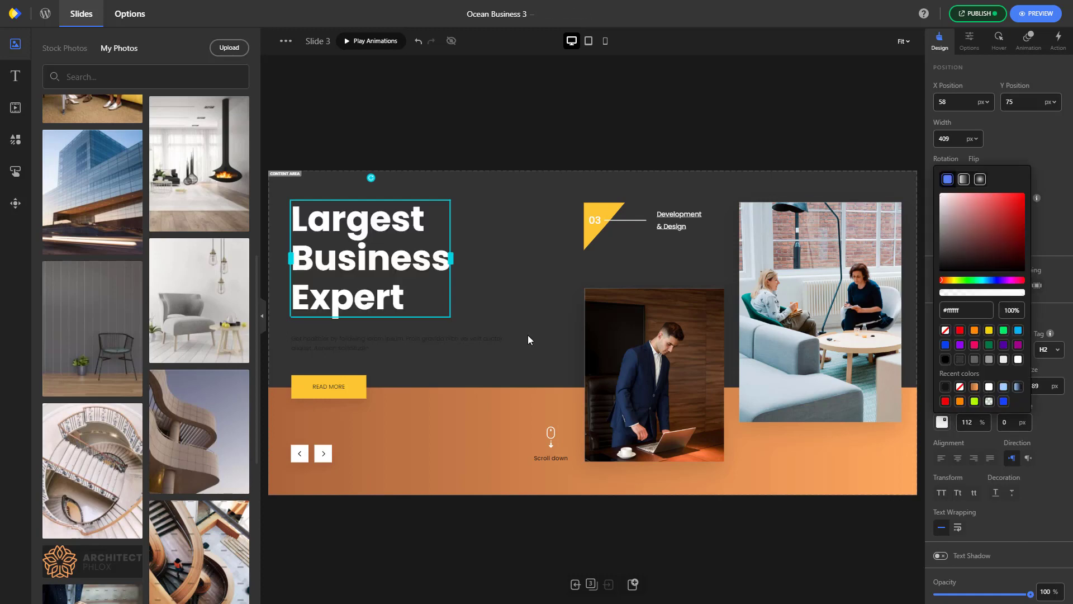
click(491, 338)
click(942, 423)
click(988, 387)
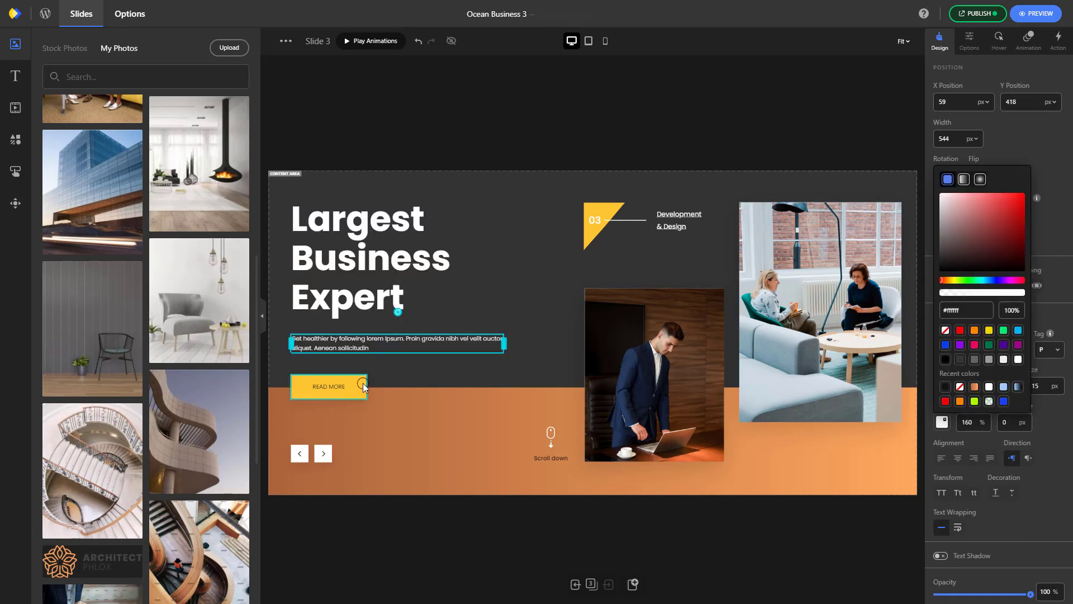
Step: Set slide 3's READ MORE button background and the "Scroll down" label to white
click(364, 384)
scroll(994, 335, down, 5)
click(941, 430)
click(1018, 368)
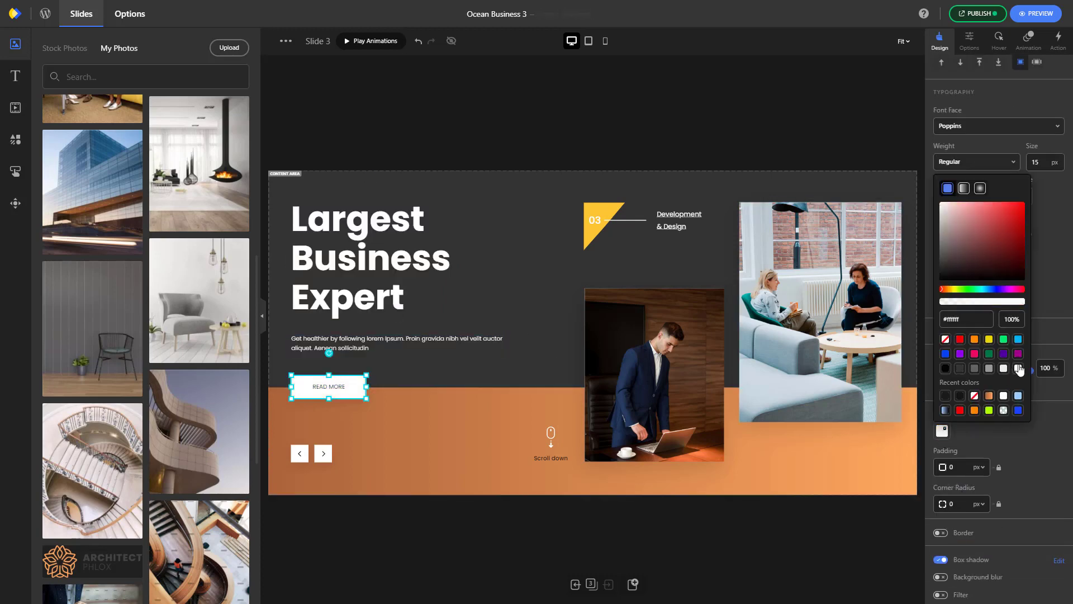
click(557, 458)
click(940, 202)
click(1004, 428)
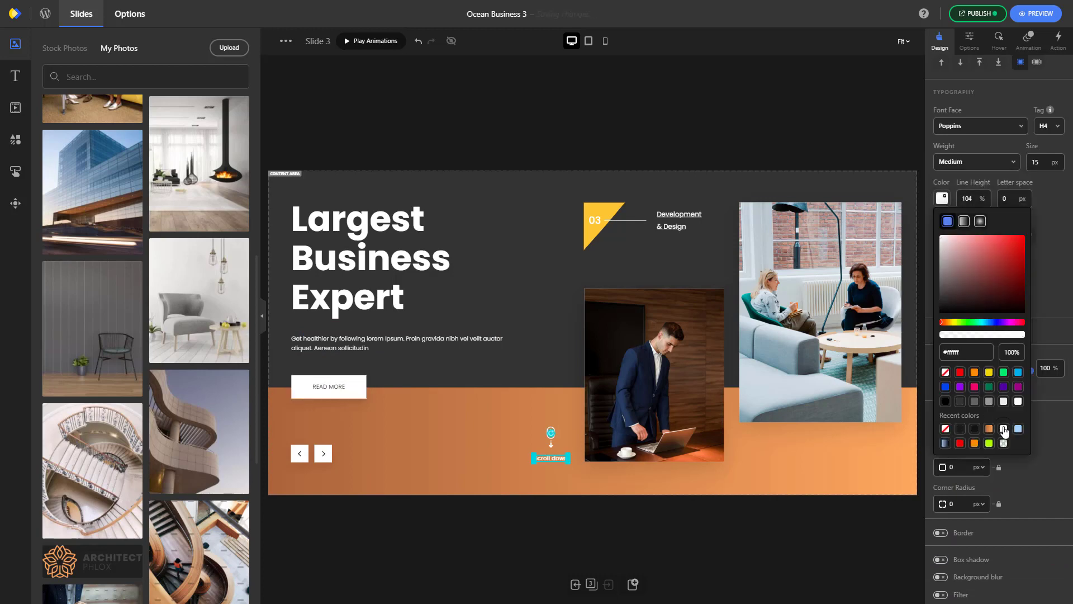
Step: Replace slide 3's smaller photo with the fireplace interior and the larger one with the glass building from My Photos
click(1051, 293)
drag(201, 189, 654, 372)
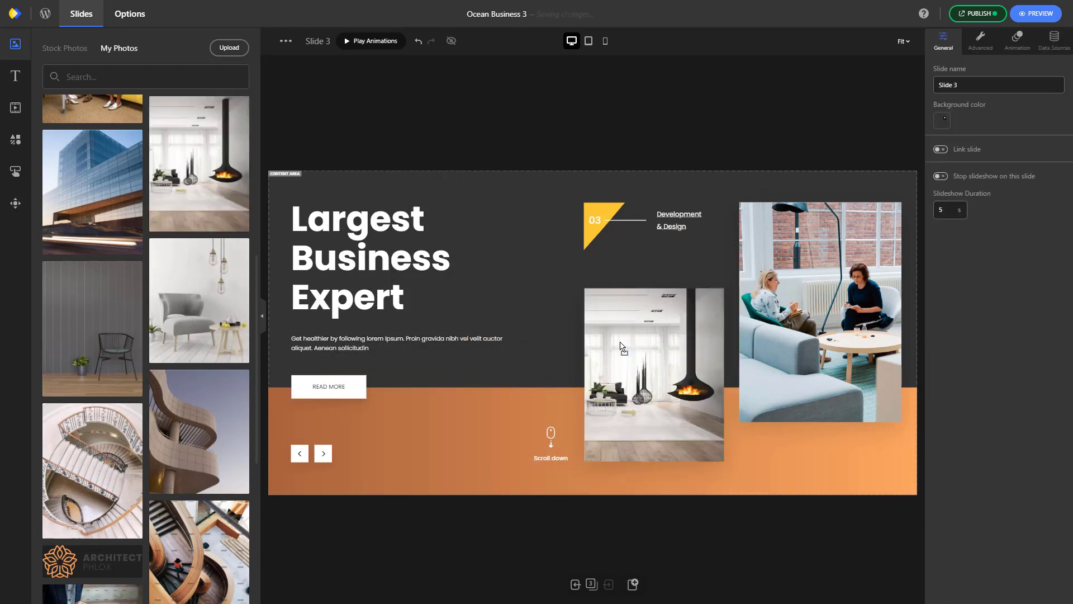
drag(92, 190, 758, 296)
Step: Replace slide 3's yellow triangle with the orange triangle from My Vectors and place it behind the number 03
click(16, 139)
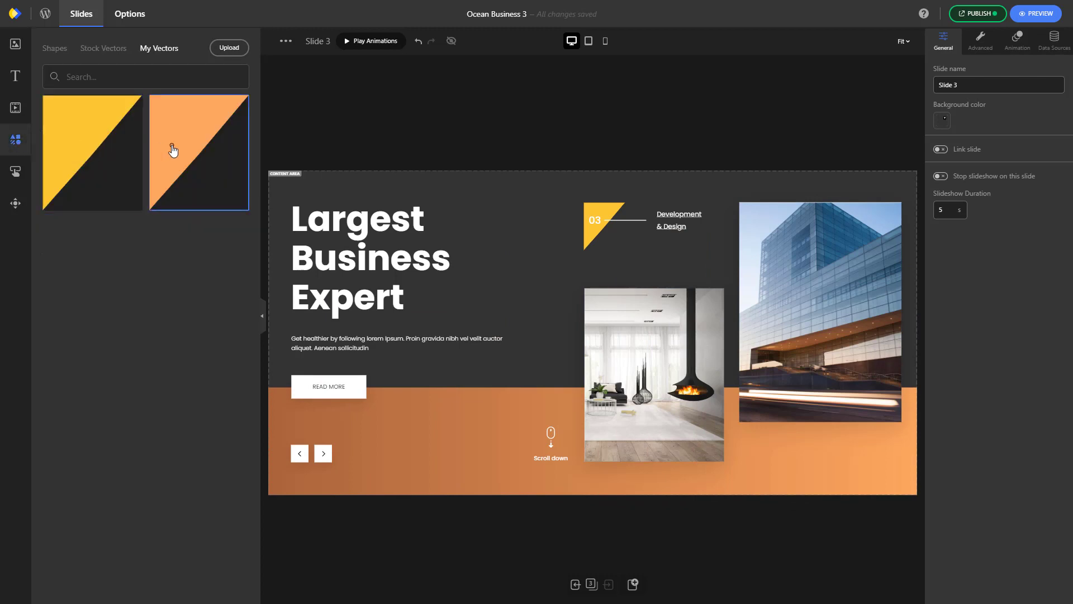
drag(172, 149, 606, 252)
right_click(601, 219)
mouse_move(627, 230)
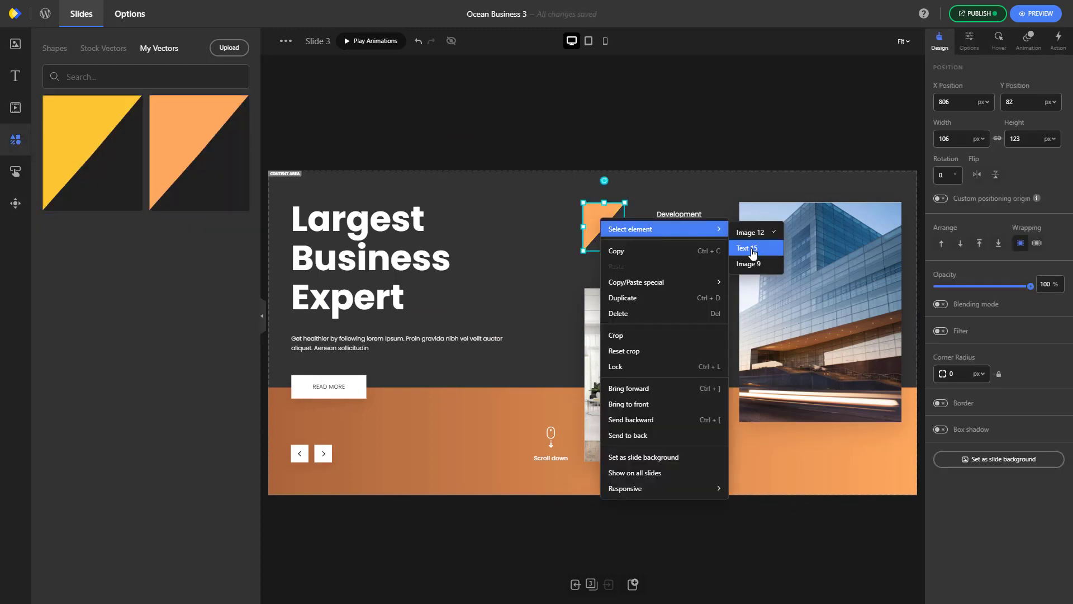
click(751, 251)
key(Delete)
right_click(598, 210)
click(625, 426)
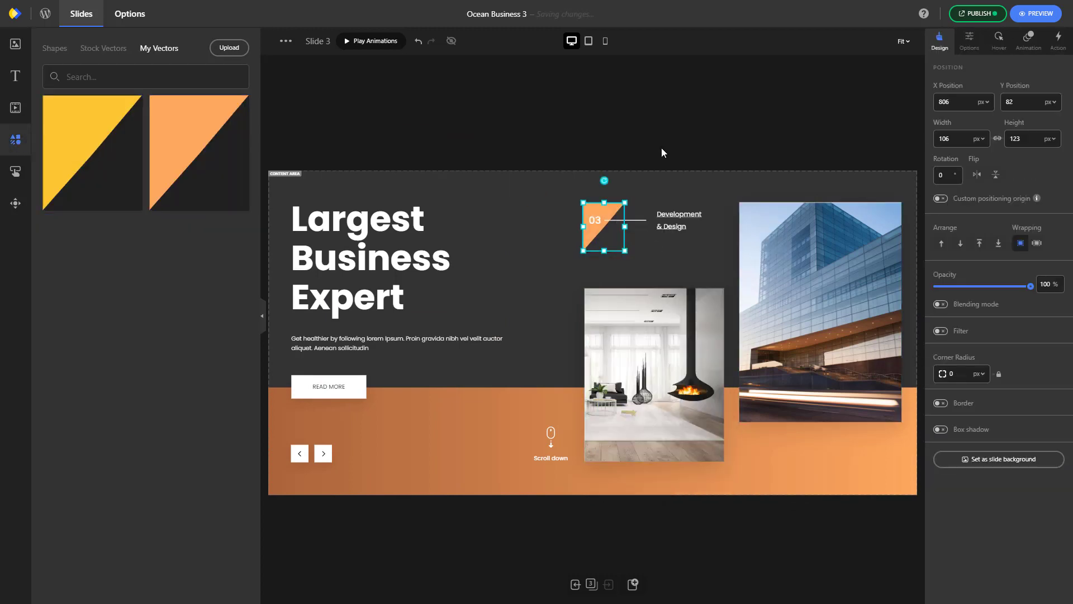
click(661, 148)
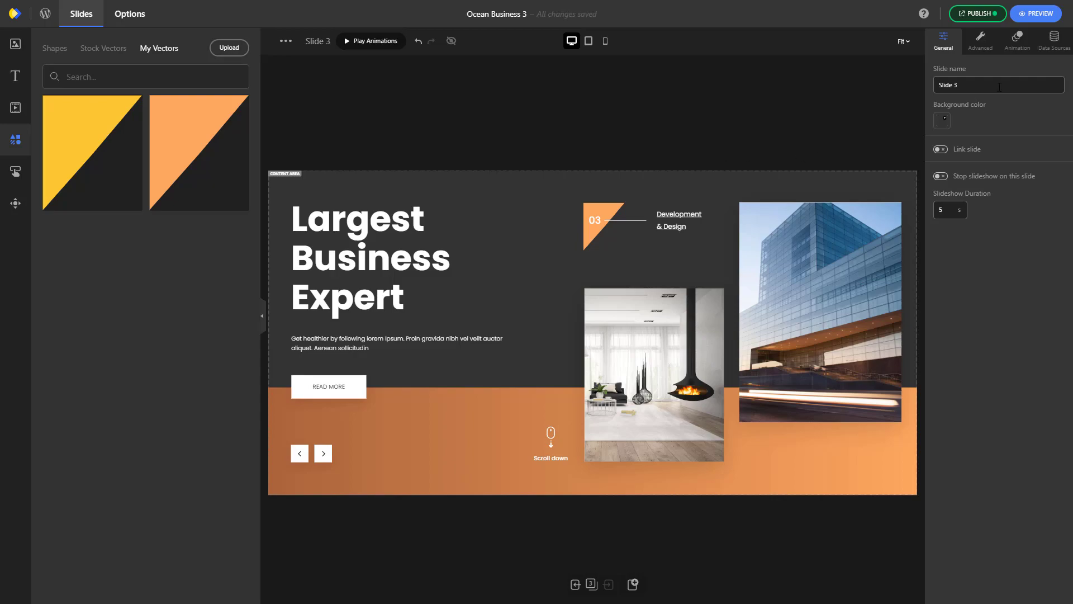
Step: Preview the slider, close the preview and publish the slider's changes
click(1042, 19)
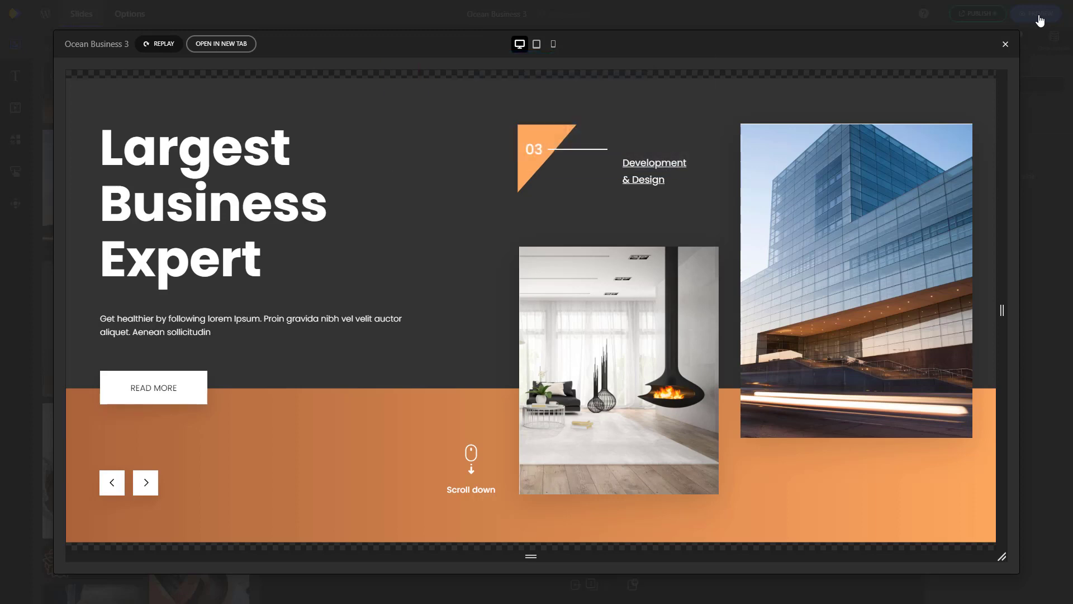
click(1005, 45)
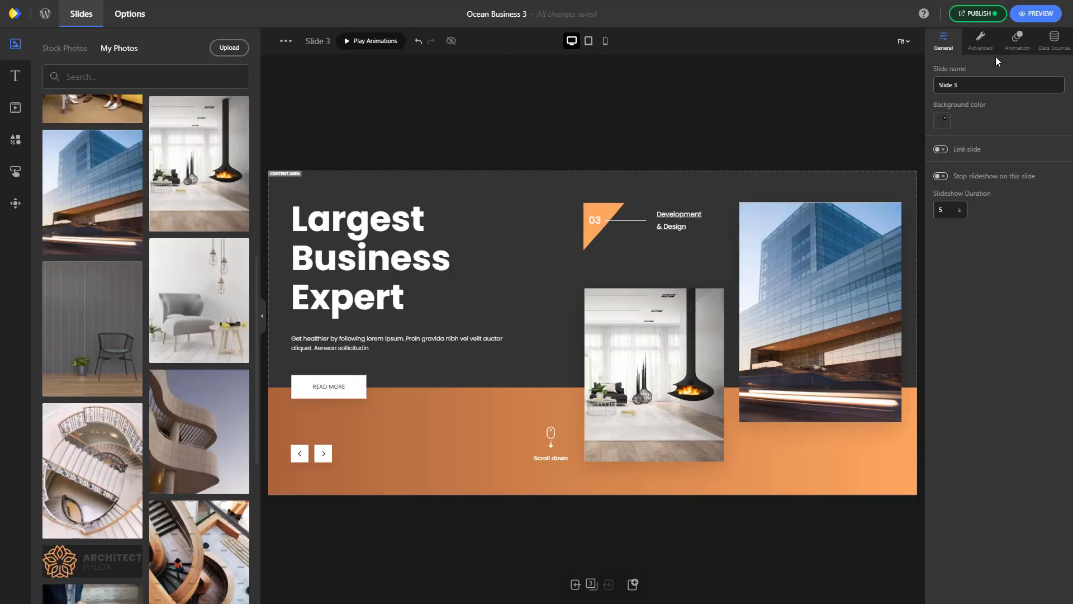
click(981, 17)
click(955, 76)
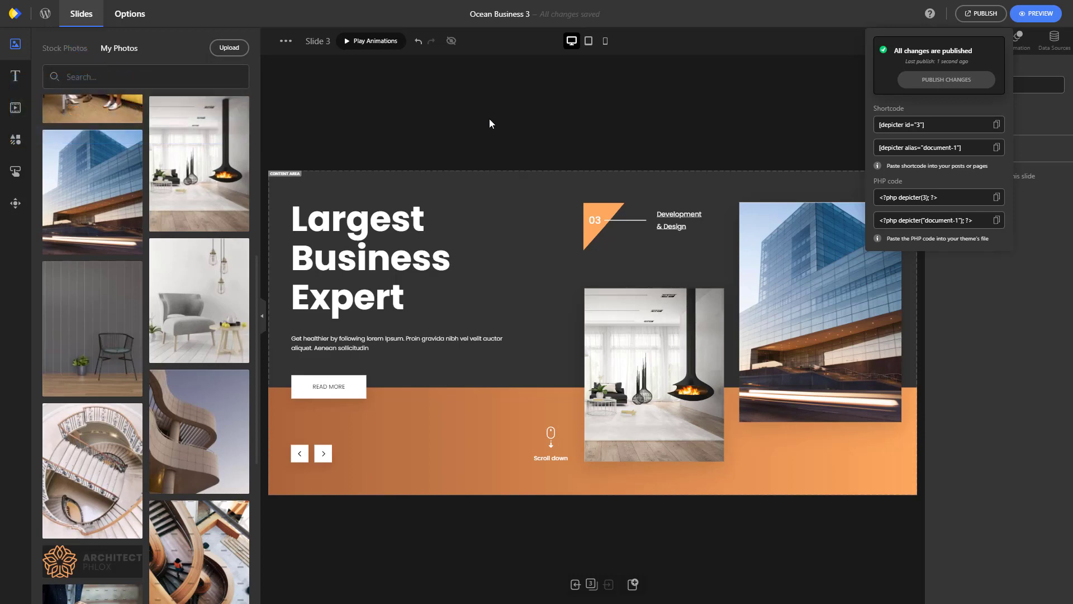
Step: Return to the WordPress dashboard and open the Home page for editing with Elementor
click(43, 18)
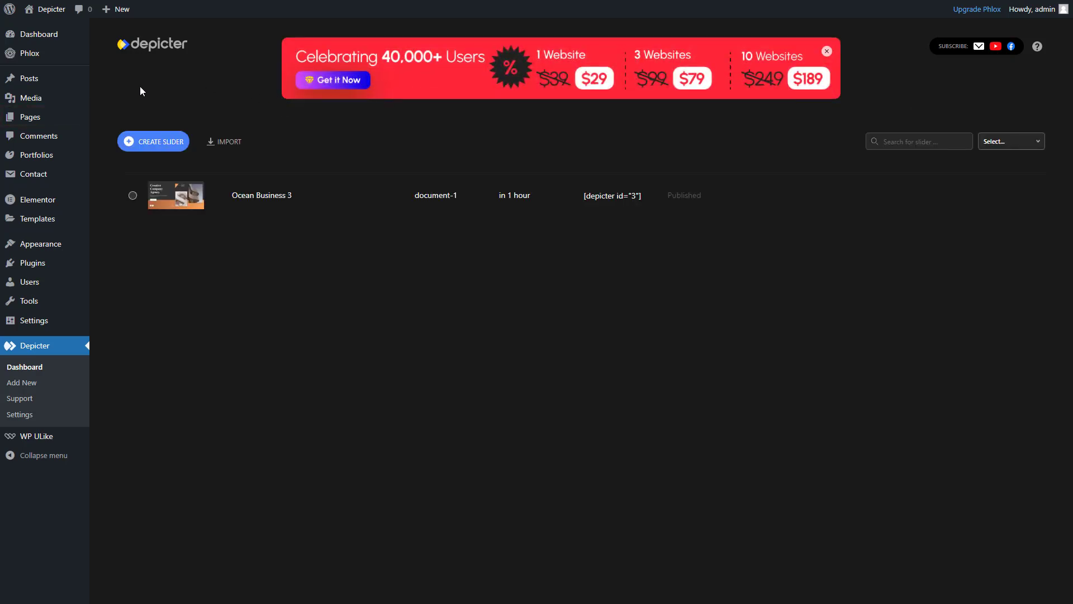
mouse_move(53, 117)
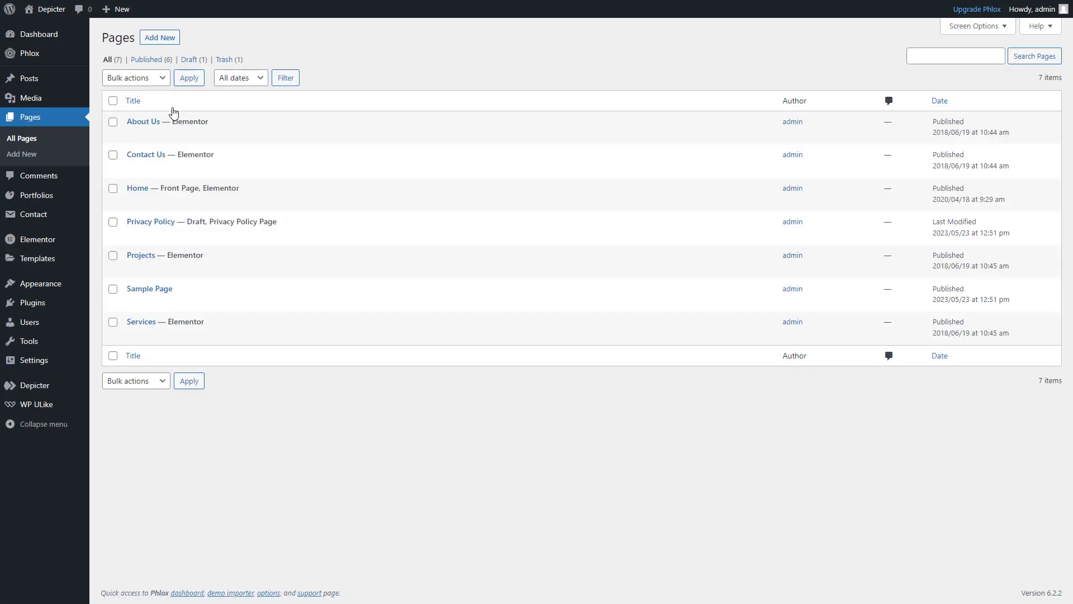
click(238, 204)
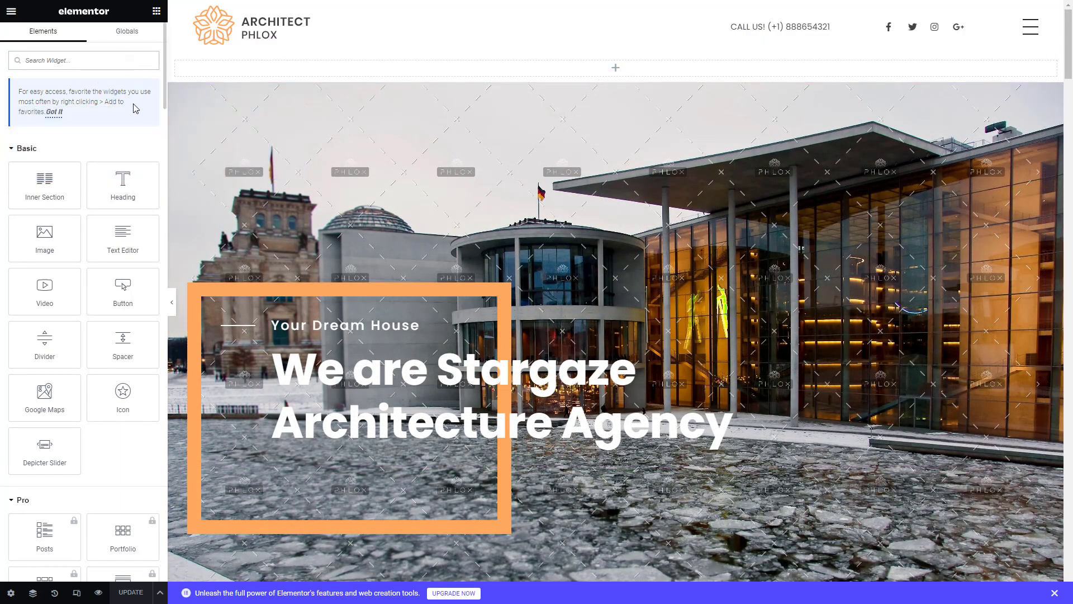
Step: Add a Depicter Slider widget above the page's hero section with the Ocean Business 3 slider, and update the page
text(DEPICTER)
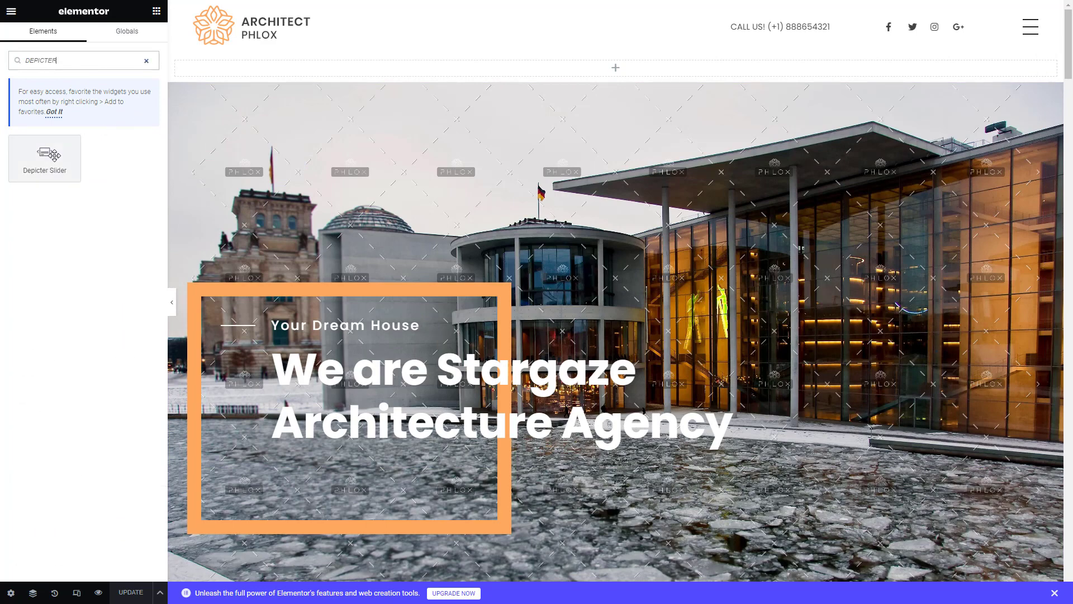
drag(50, 156, 413, 78)
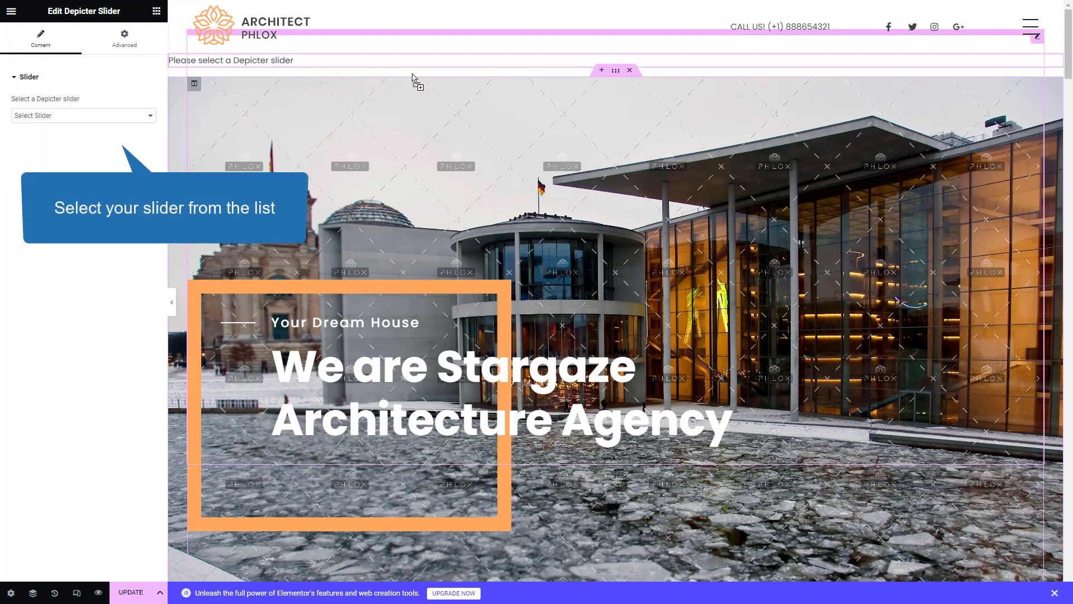
click(127, 115)
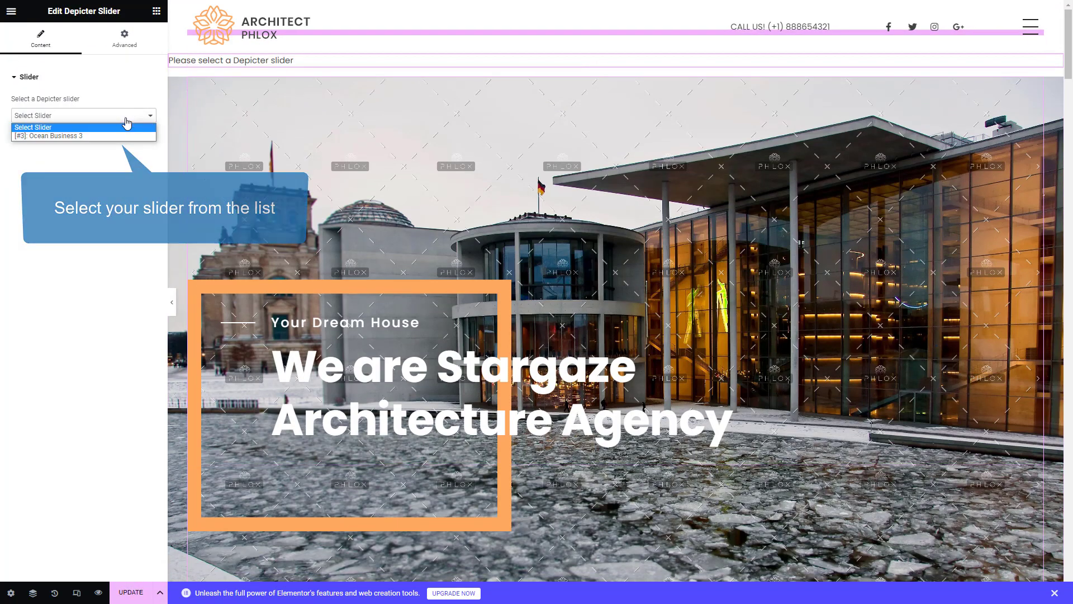
click(124, 138)
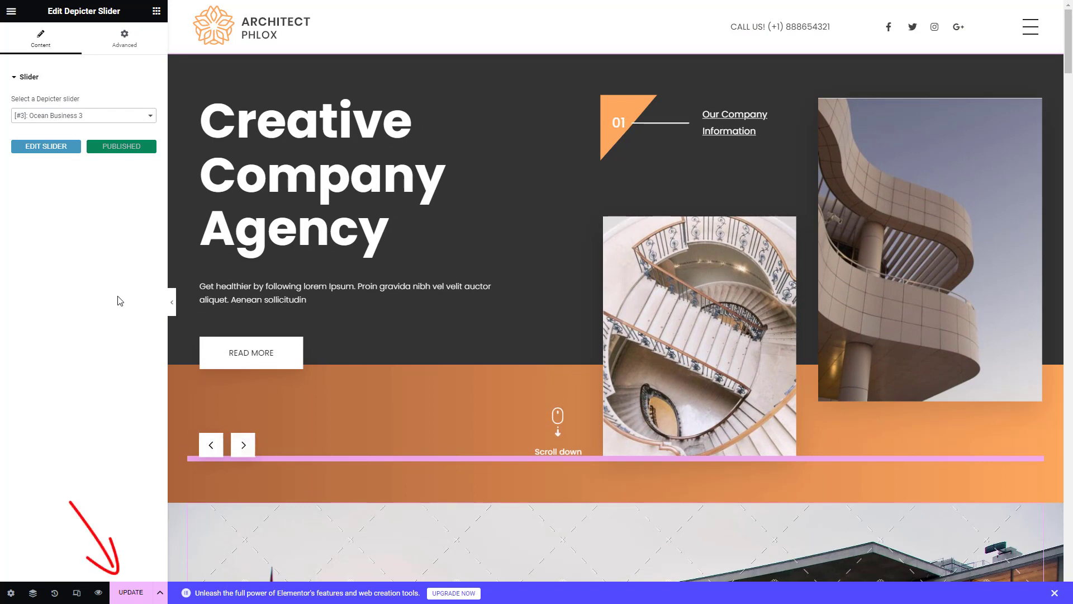
click(130, 592)
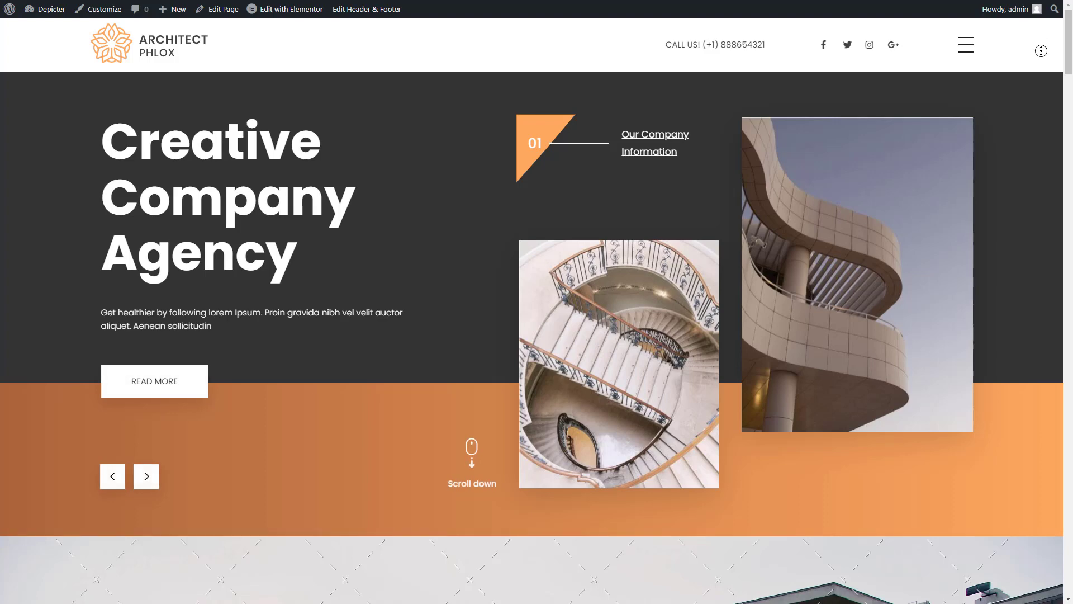
Step: Review the live home page down to the projects section and cycle through all the slides of its top slider
scroll(1040, 51, down, 4)
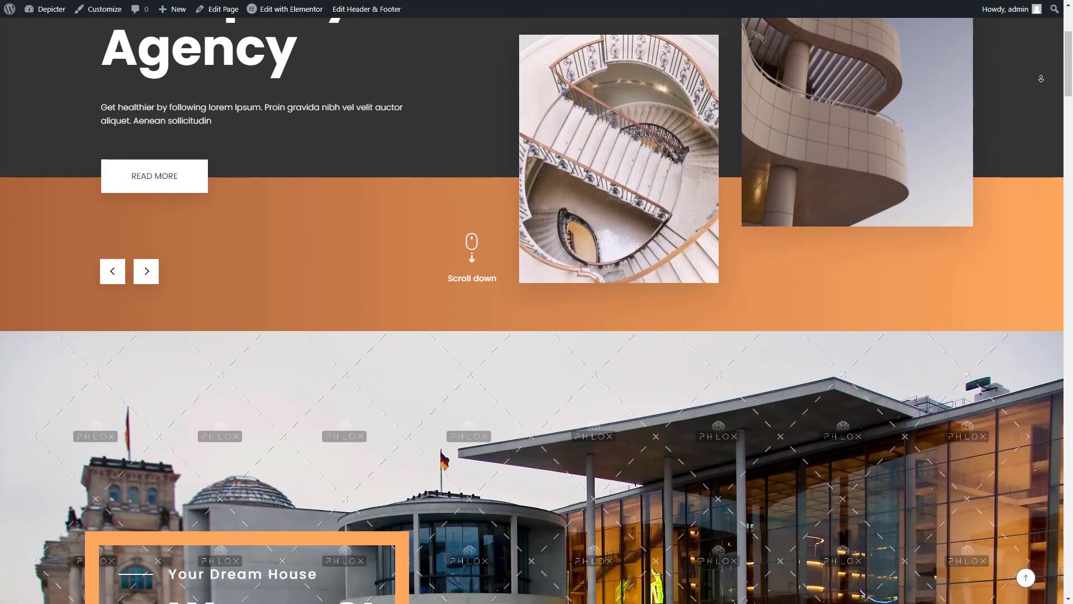
scroll(1040, 78, down, 7)
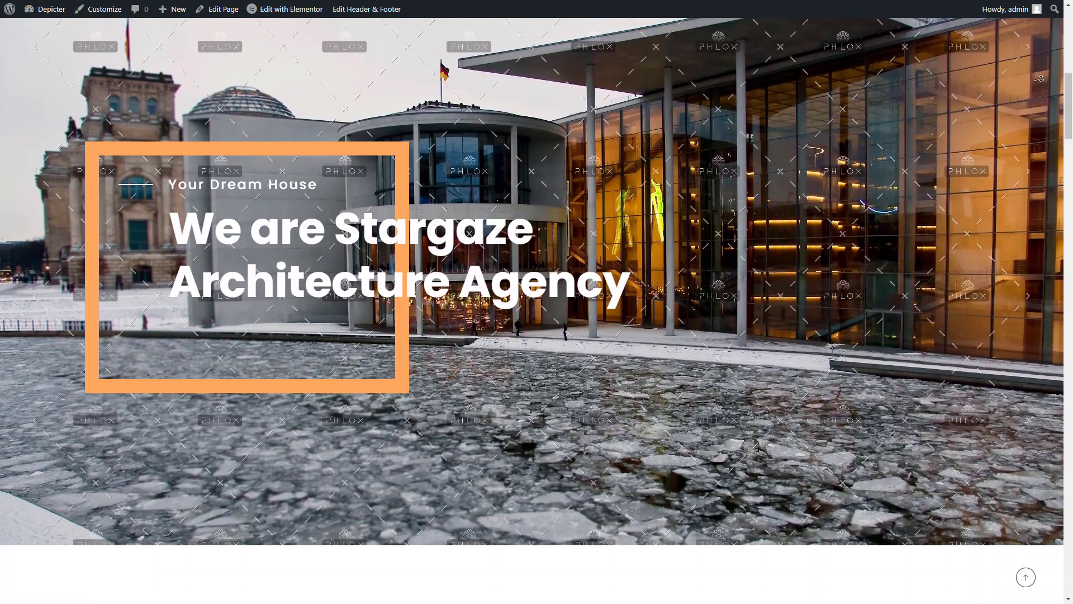
scroll(1041, 78, down, 7)
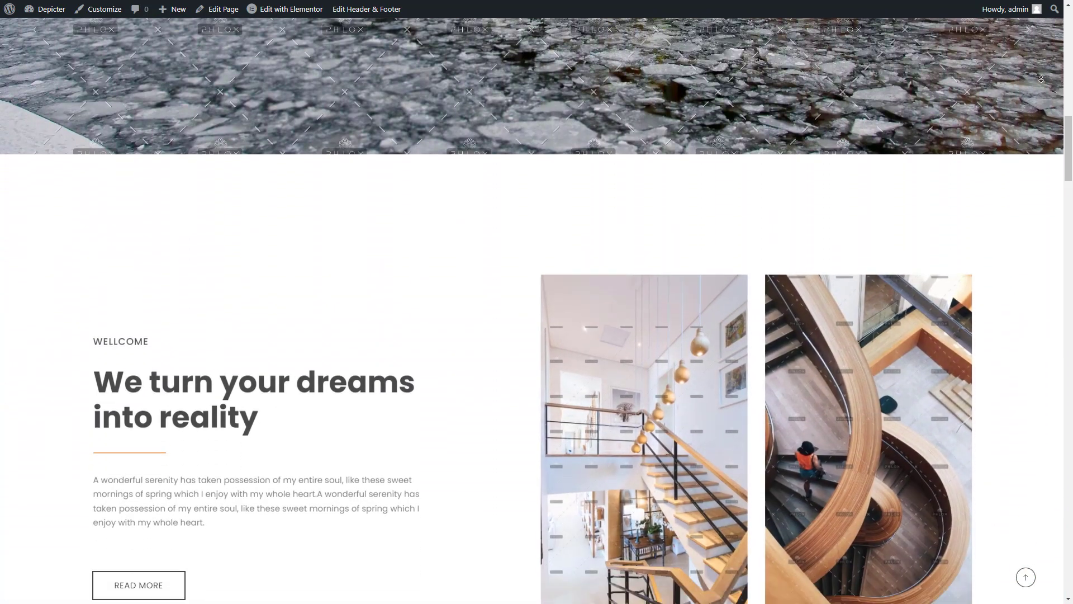
scroll(1041, 79, down, 4)
scroll(1041, 86, down, 12)
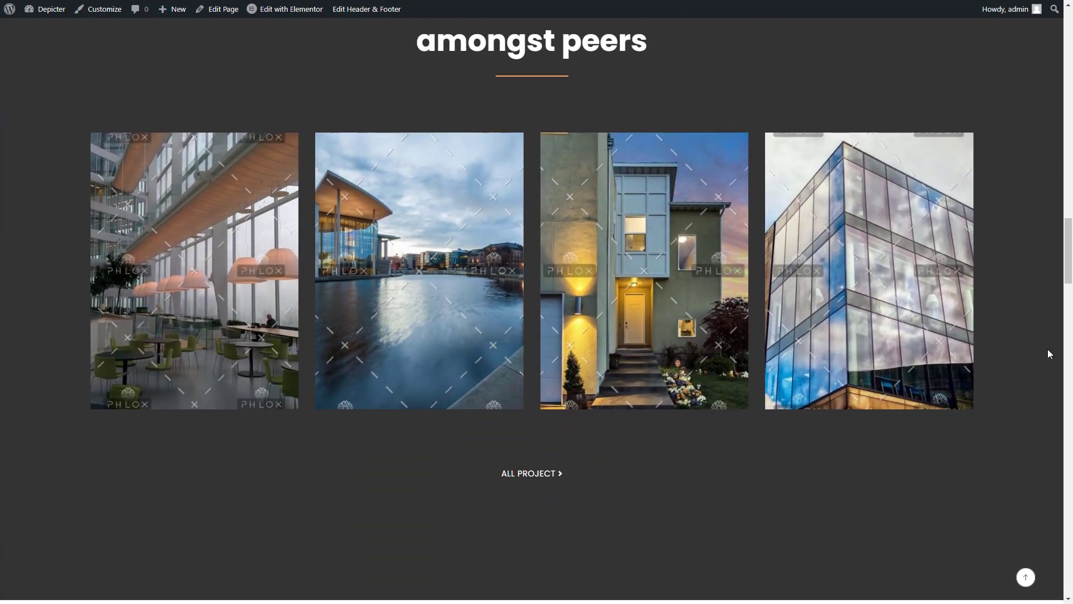
click(1025, 577)
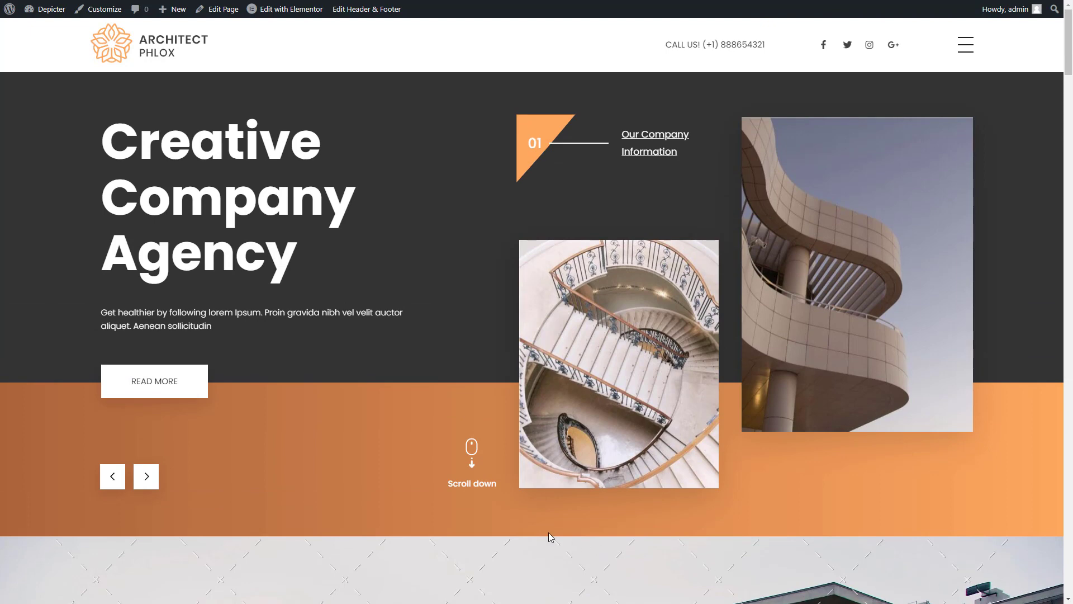
click(147, 477)
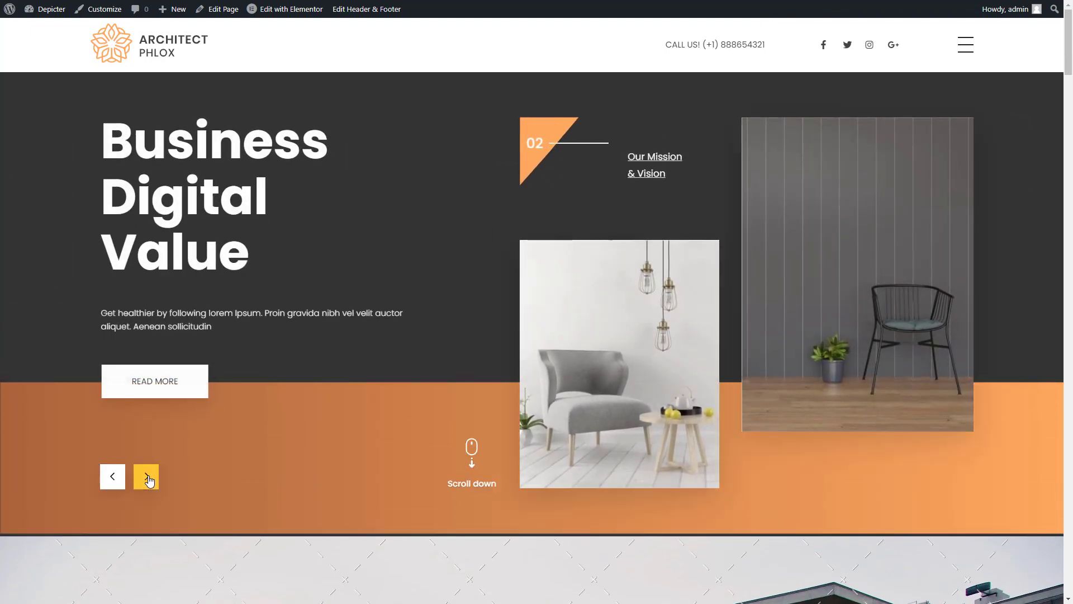
click(147, 477)
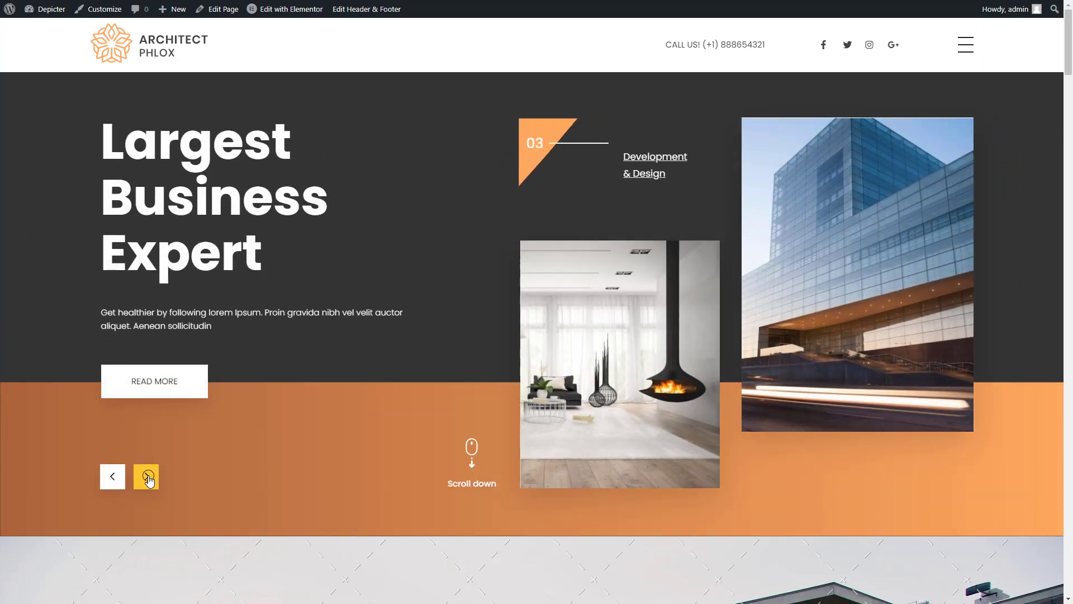
click(147, 477)
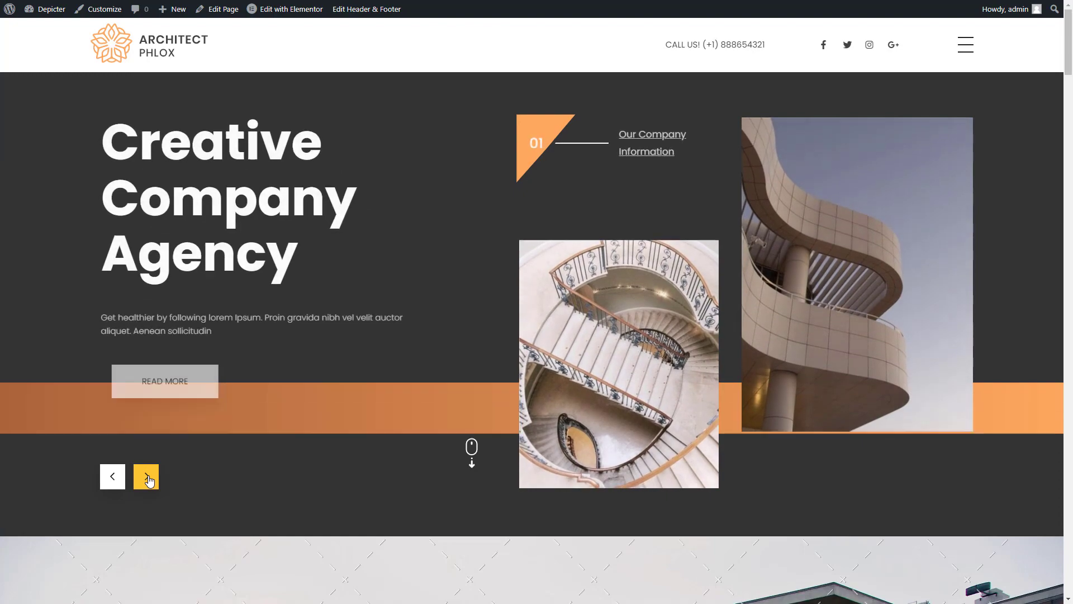